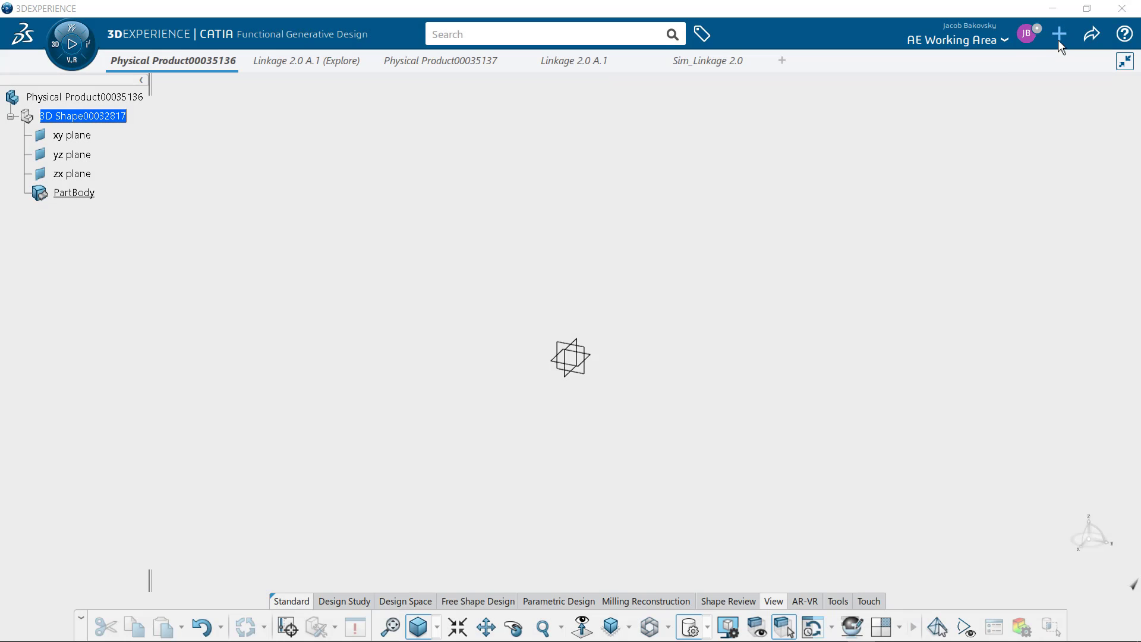
Import the SolidWorks part linkage.SLDPRT from disk as a new part
left_click(1058, 37)
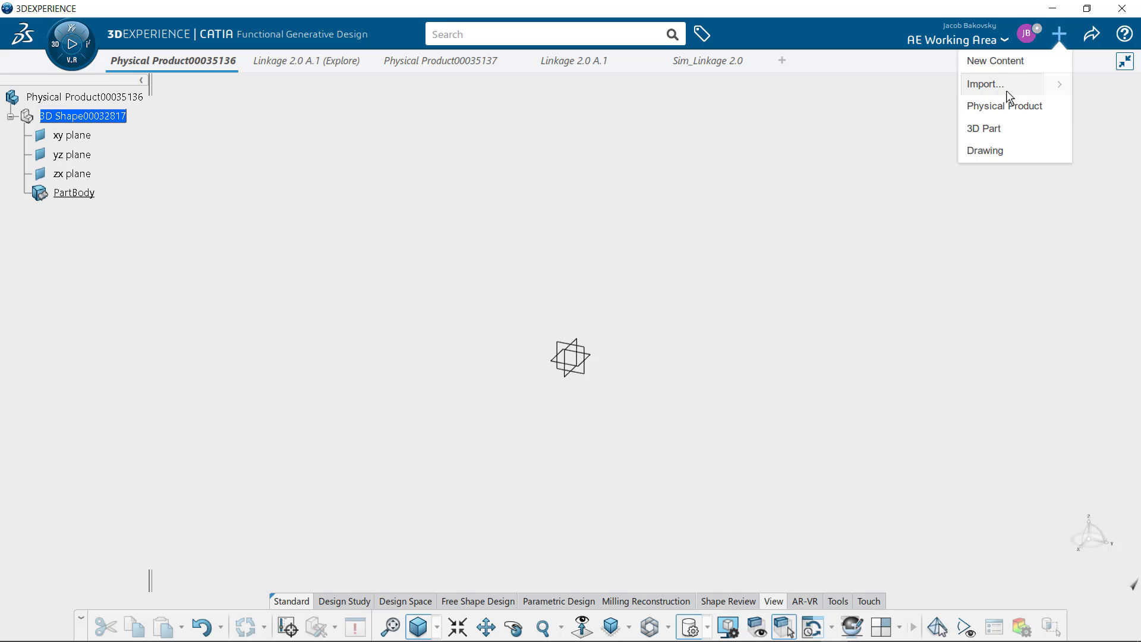
key("Return")
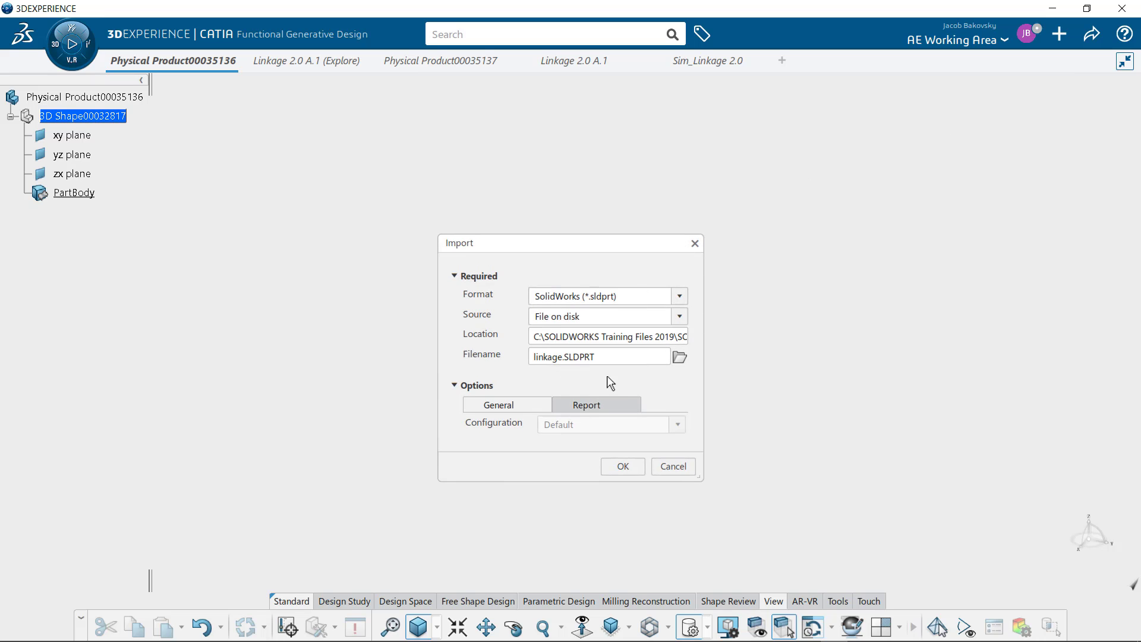
left_click(619, 470)
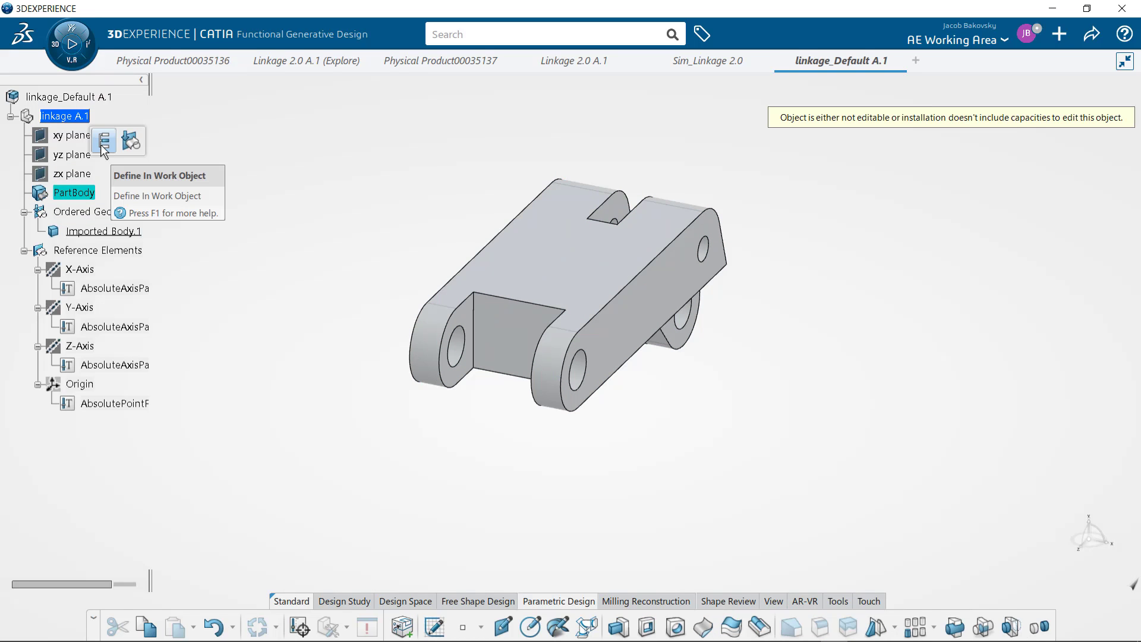
Make PartBody the work object and add Imported Body.1 into it as Add.1
left_click(109, 145)
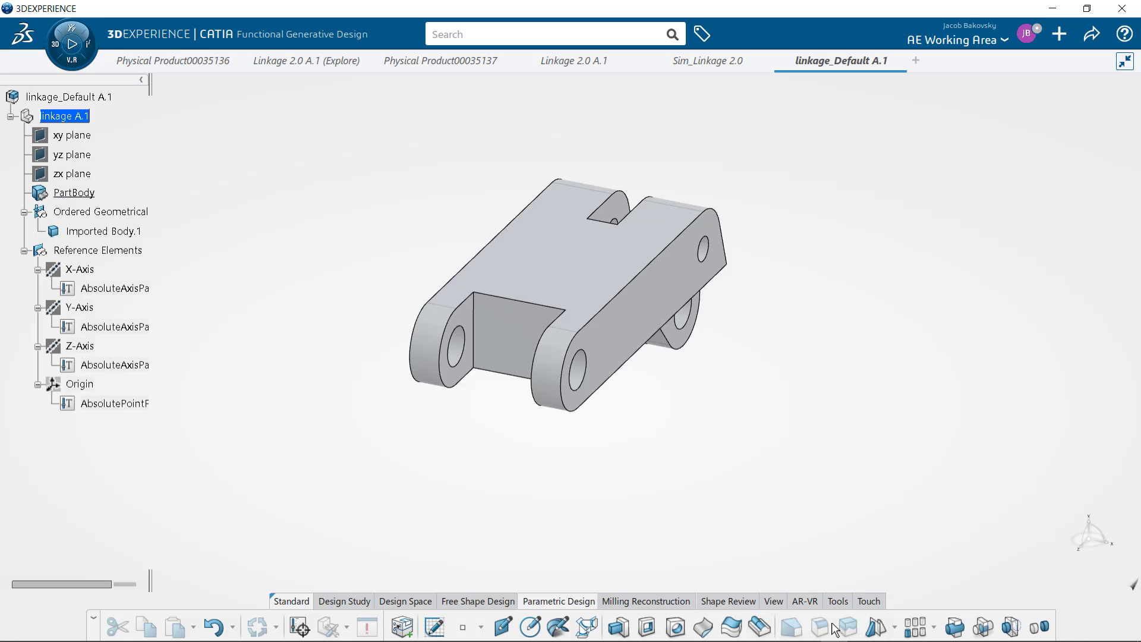
left_click(955, 626)
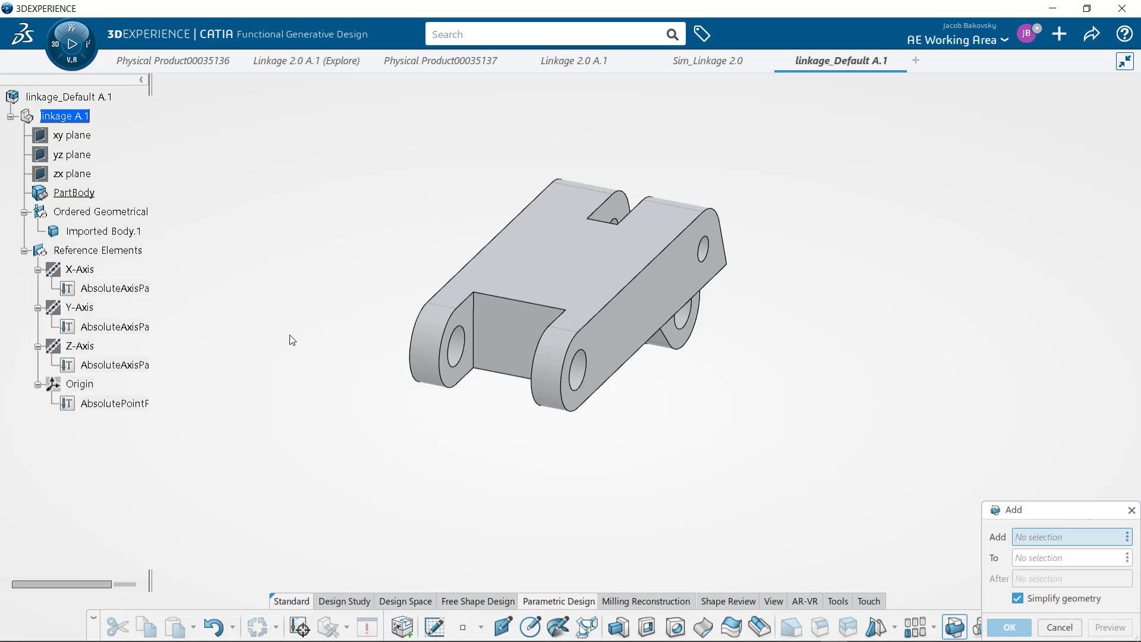
left_click(105, 233)
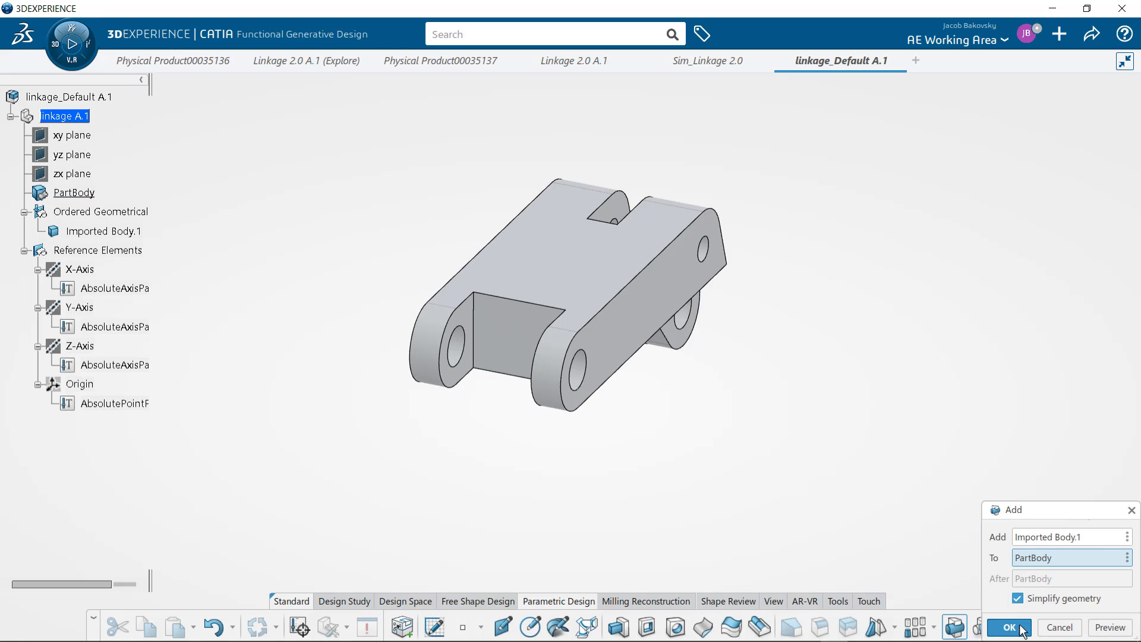
left_click(1009, 626)
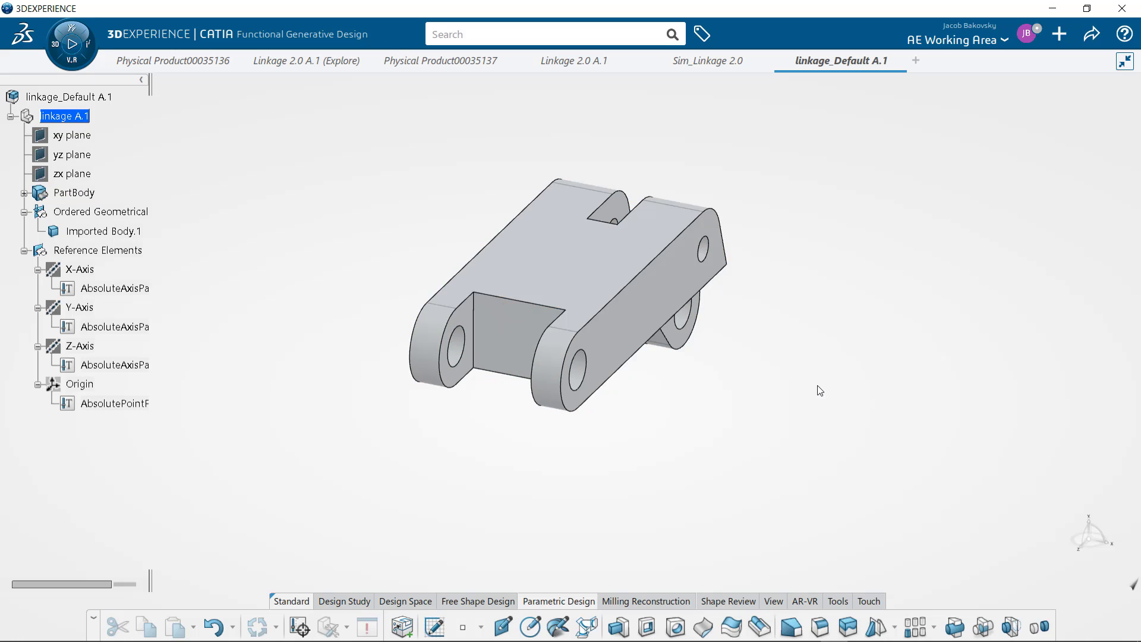
left_click(24, 194)
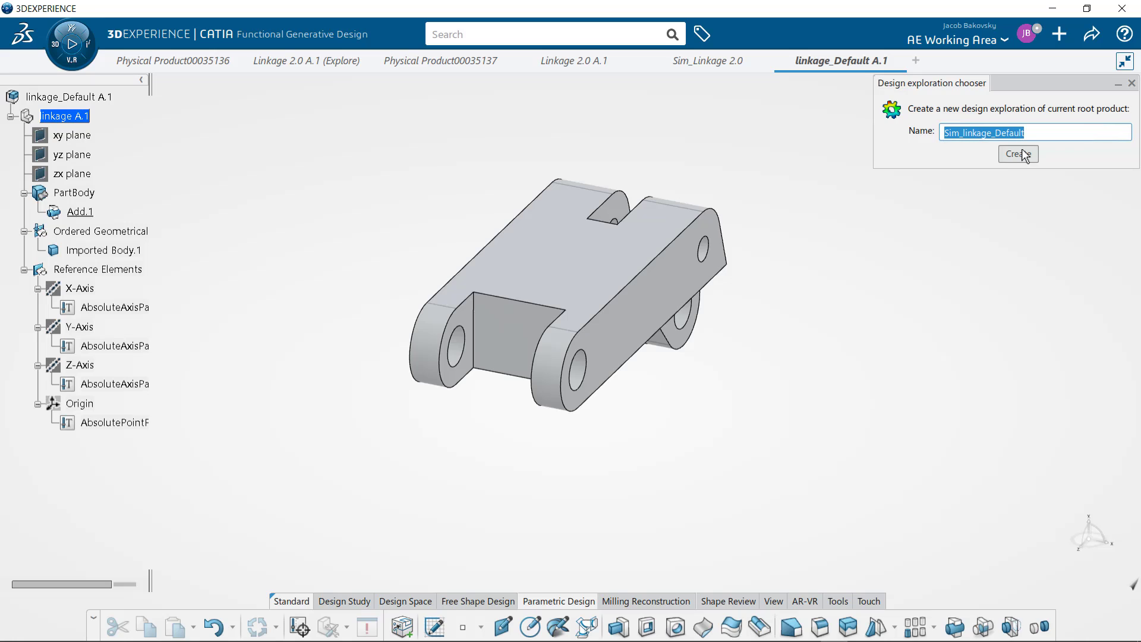
Create the Sim_linkage_Default design exploration and show the Design Space tools
left_click(1023, 156)
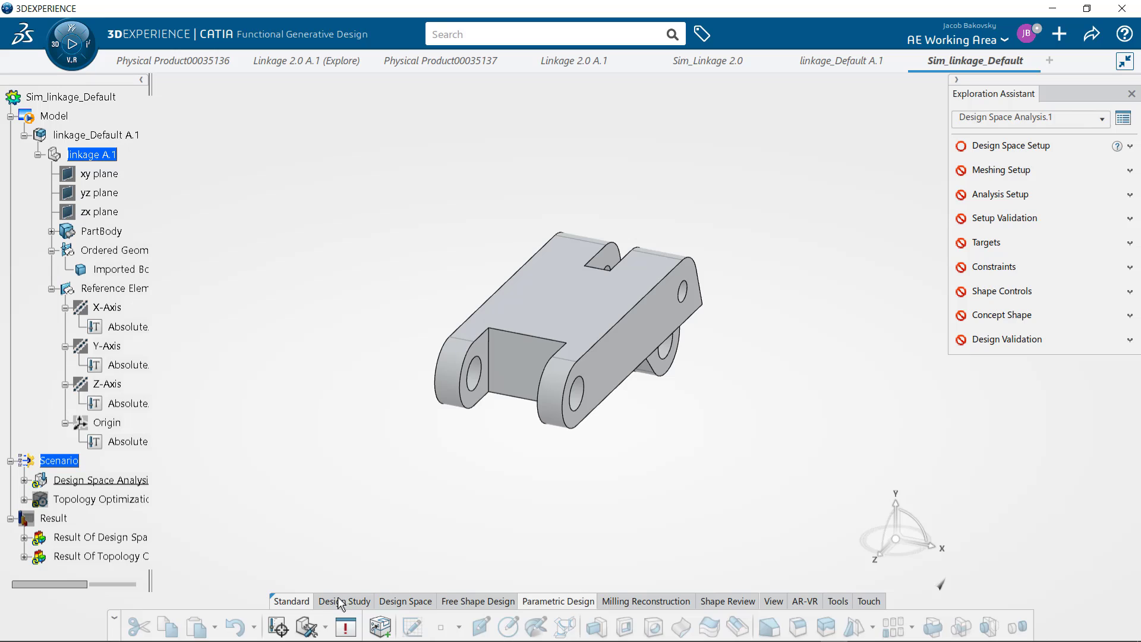
left_click(415, 602)
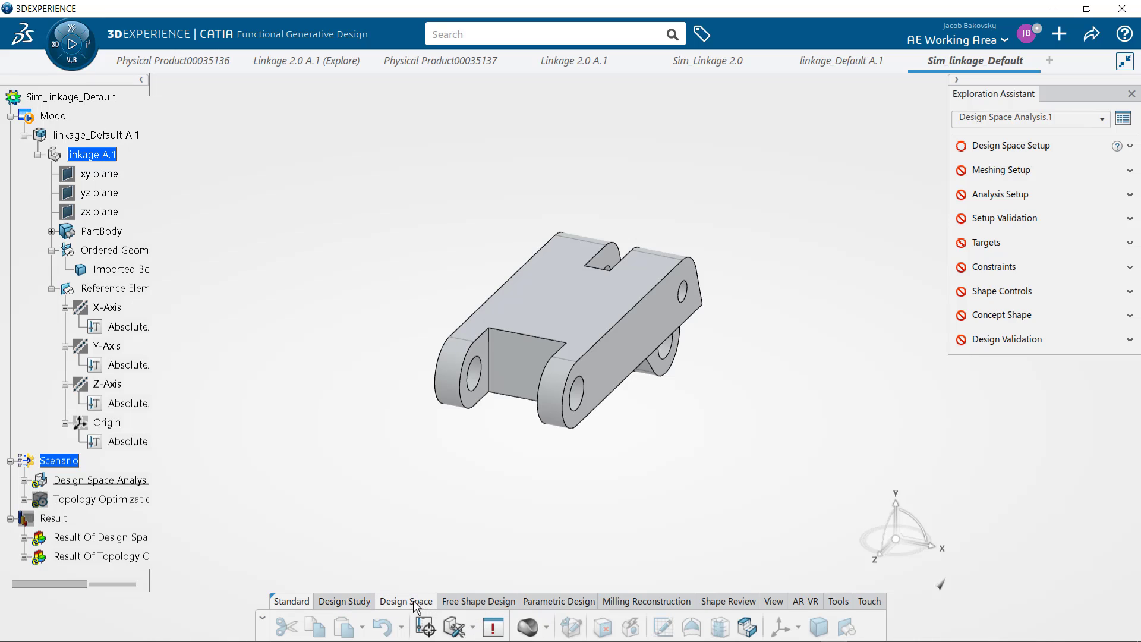
left_click(546, 627)
Apply Core Material steel AISI 1020 Steel, Cold Rolled to the linkage part
left_click(588, 455)
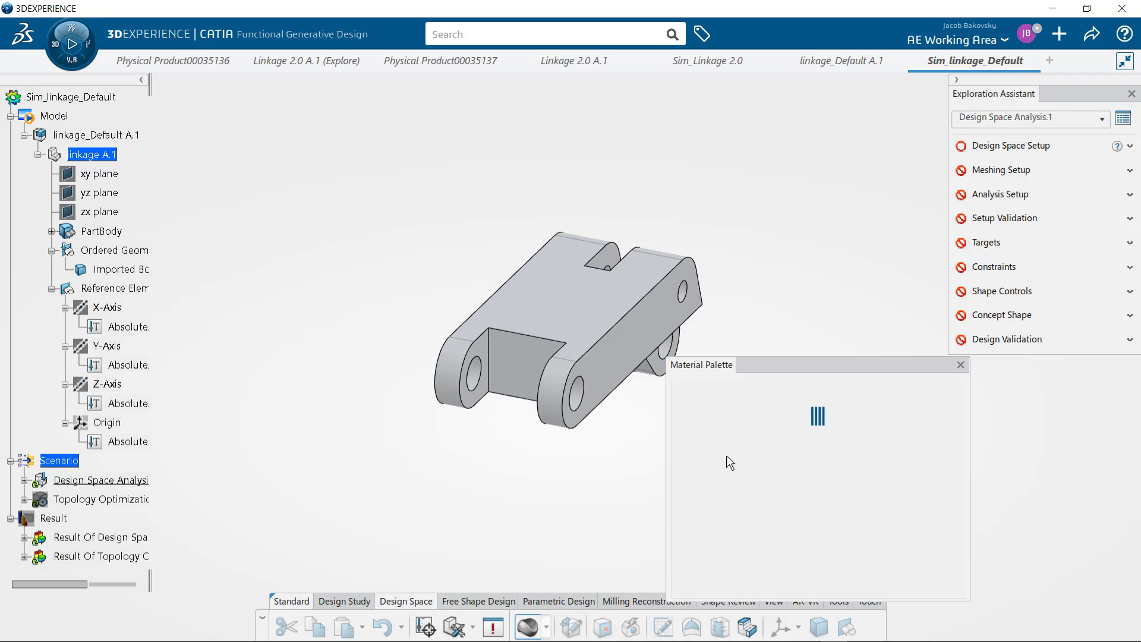
left_click(749, 443)
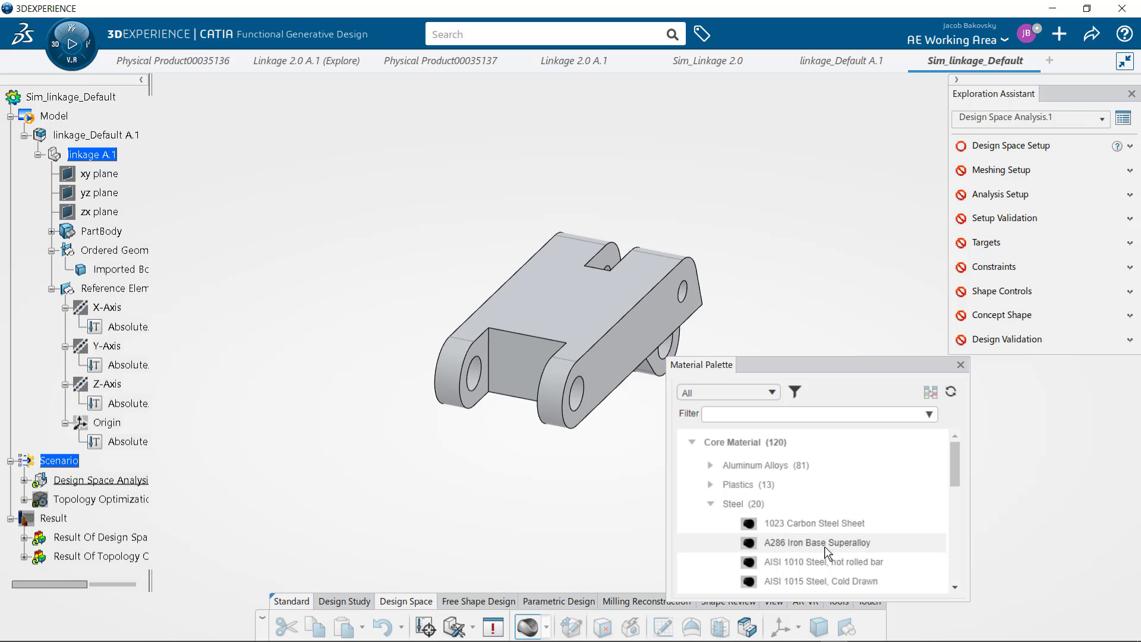
scroll(824, 547, "down", 3)
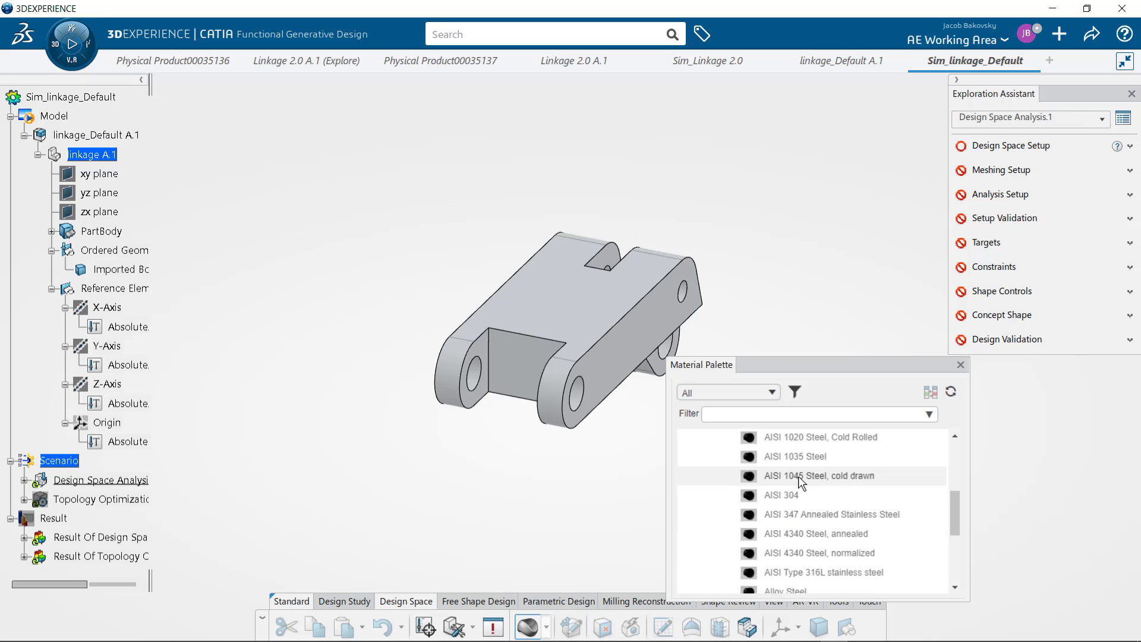
left_click(797, 439)
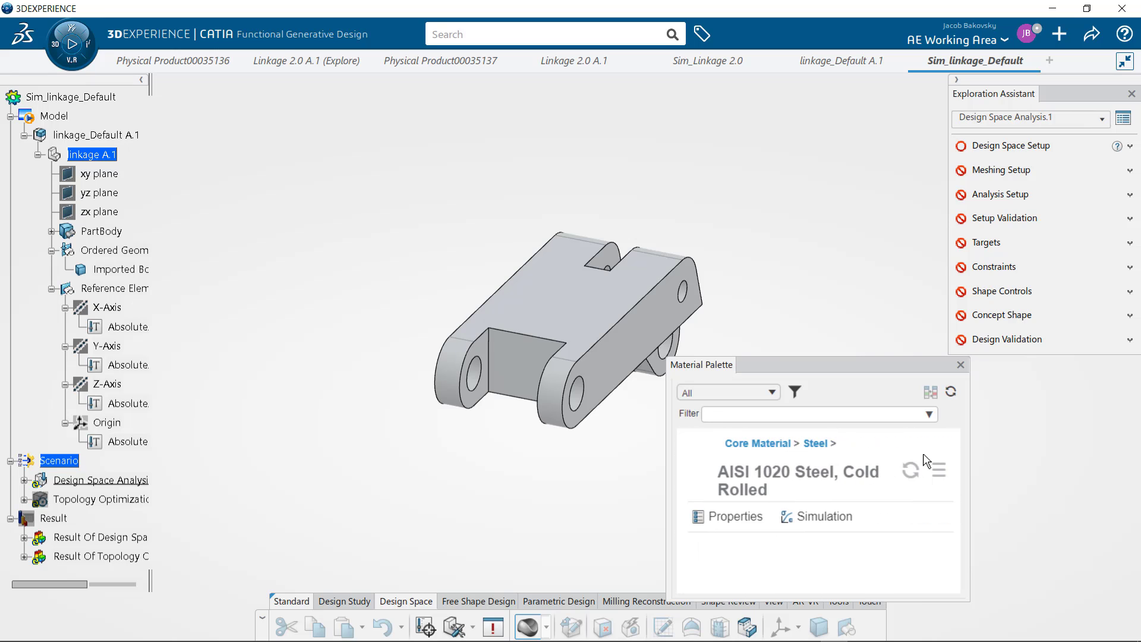
left_click(938, 470)
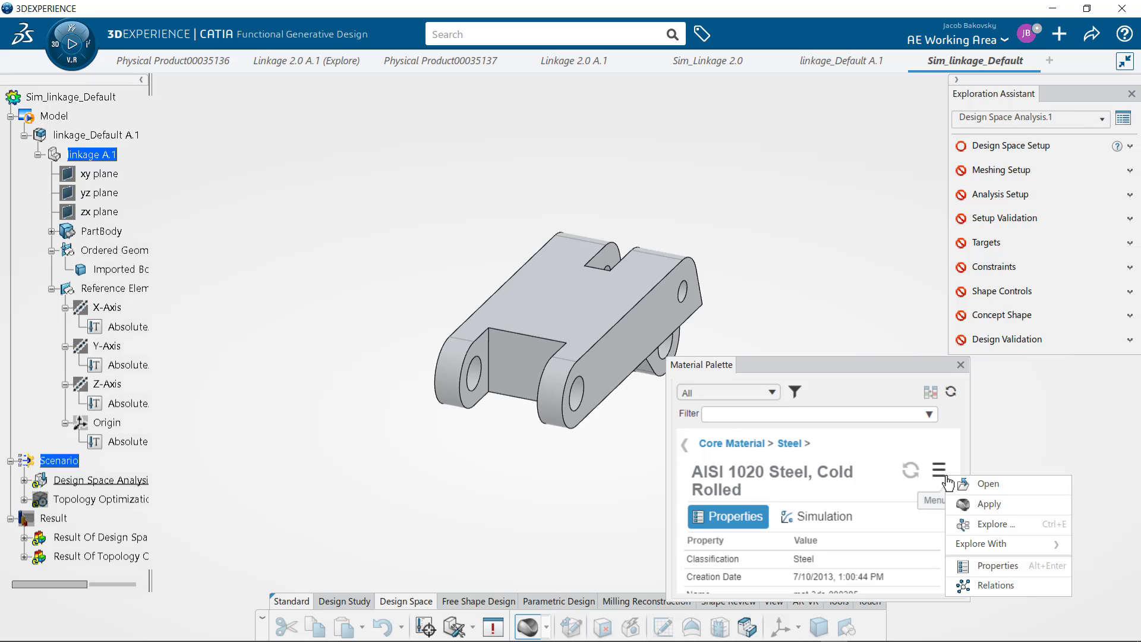
left_click(988, 505)
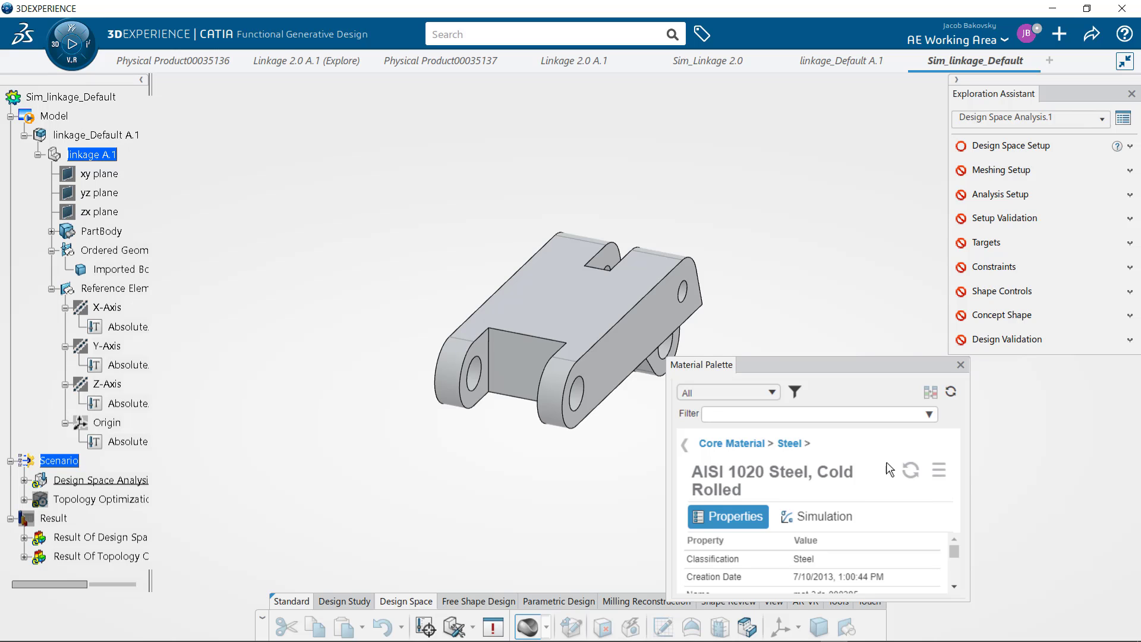
left_click(569, 312)
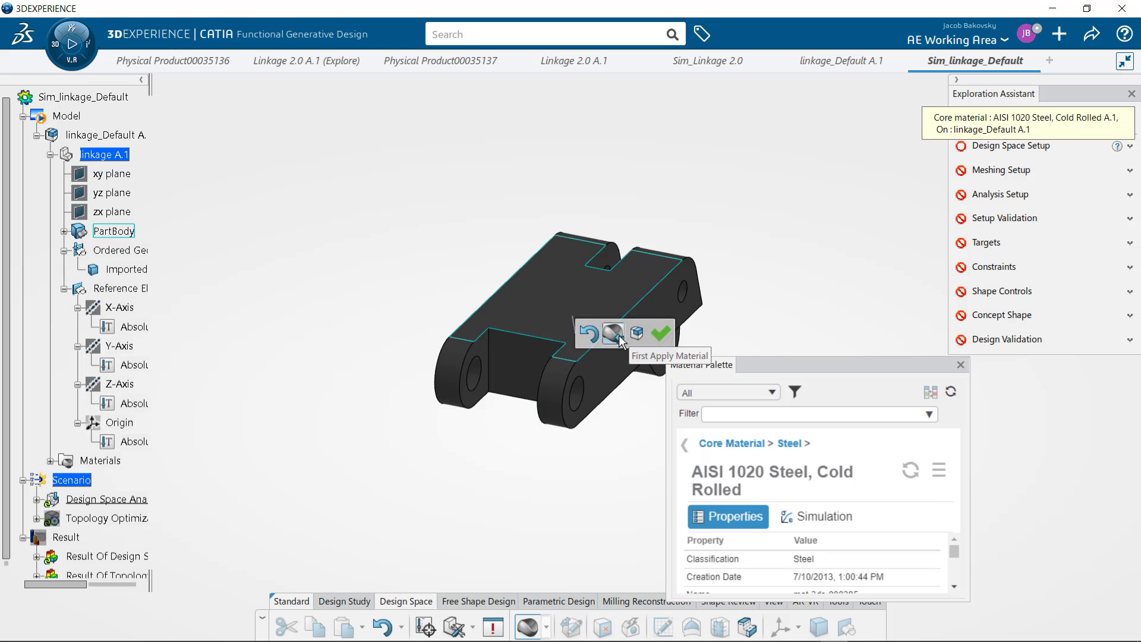
left_click(636, 333)
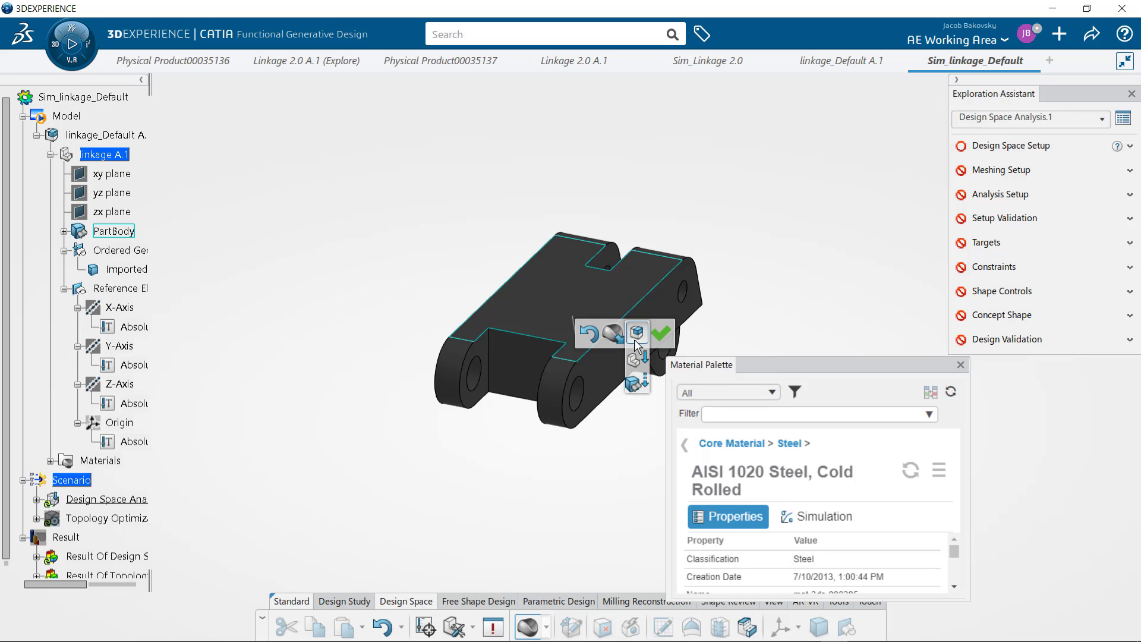
left_click(659, 334)
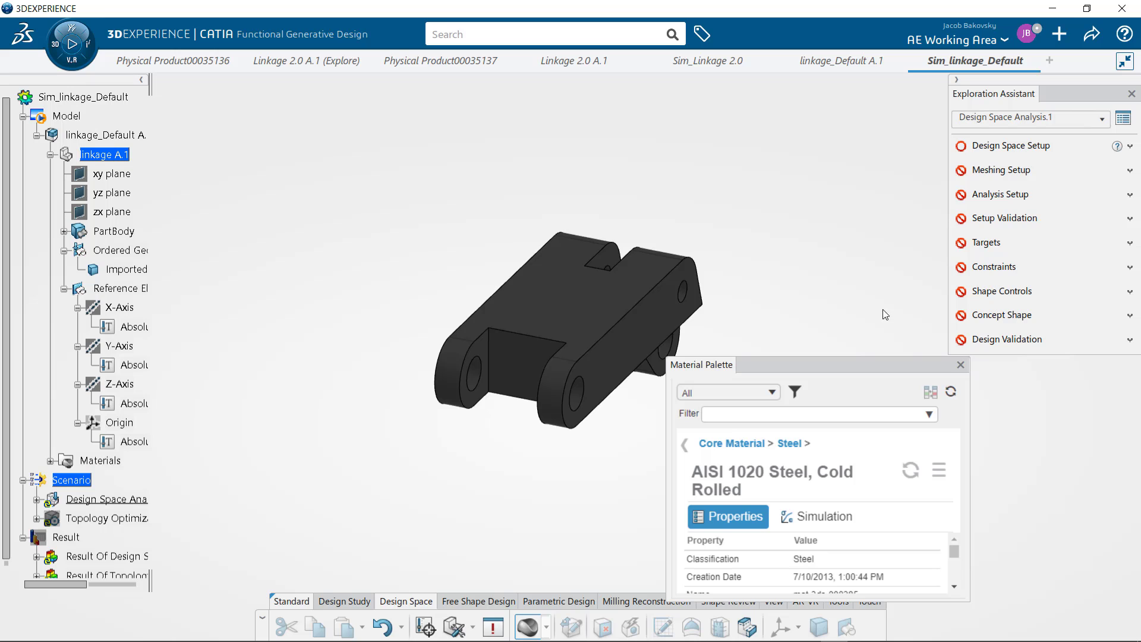
left_click(960, 364)
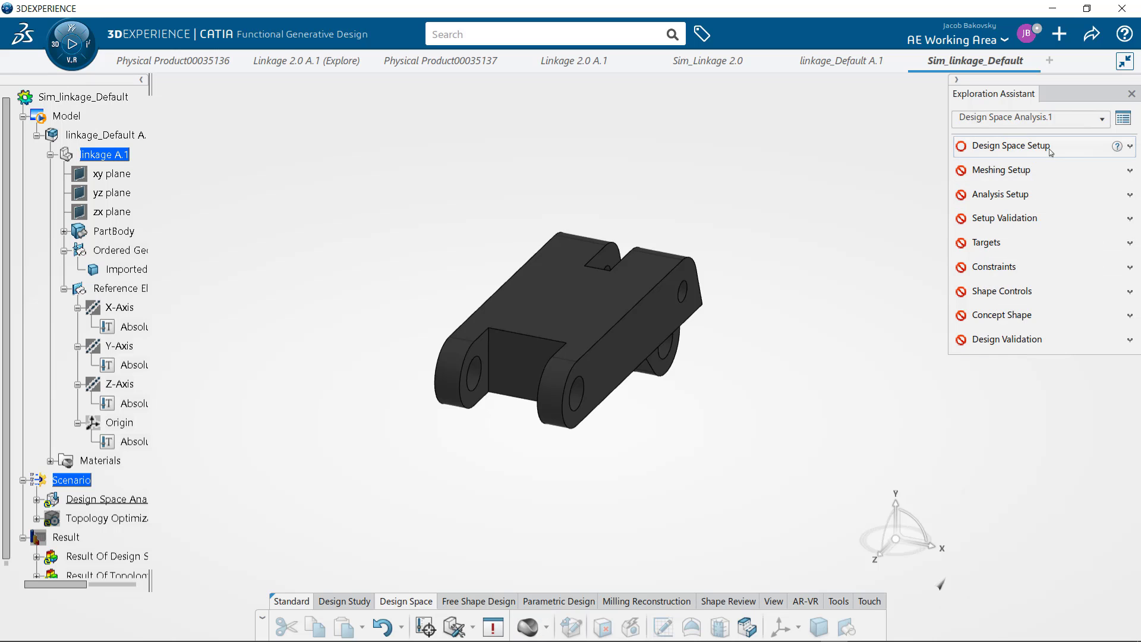
Define PartBody as the design space, adding the FEM of Design node
left_click(1010, 146)
left_click(1029, 178)
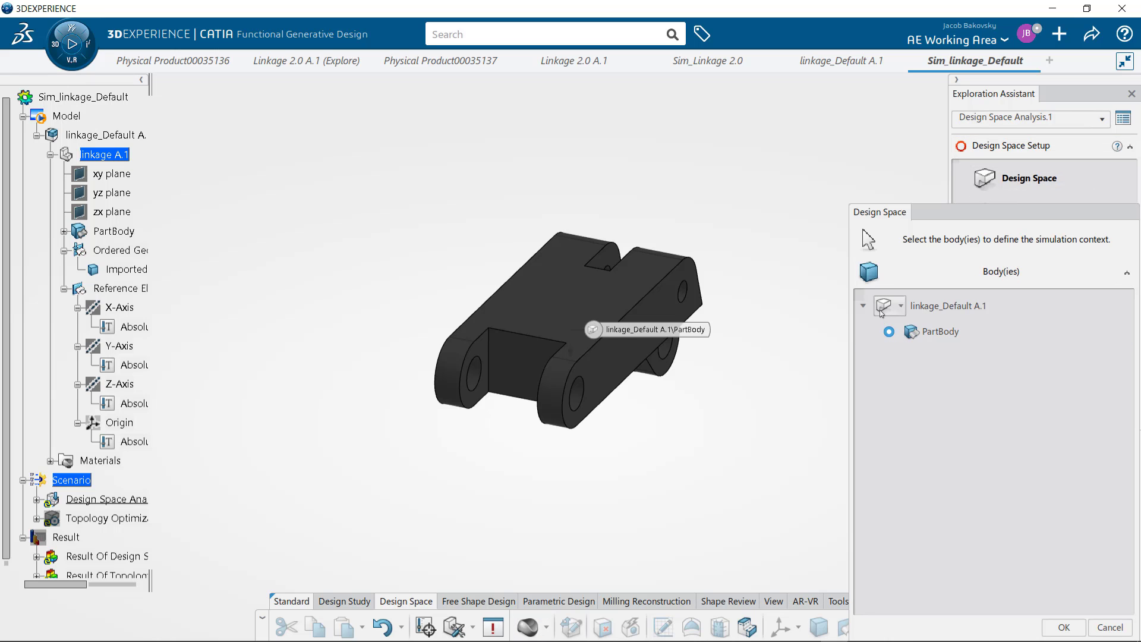
mouse_move(1085, 619)
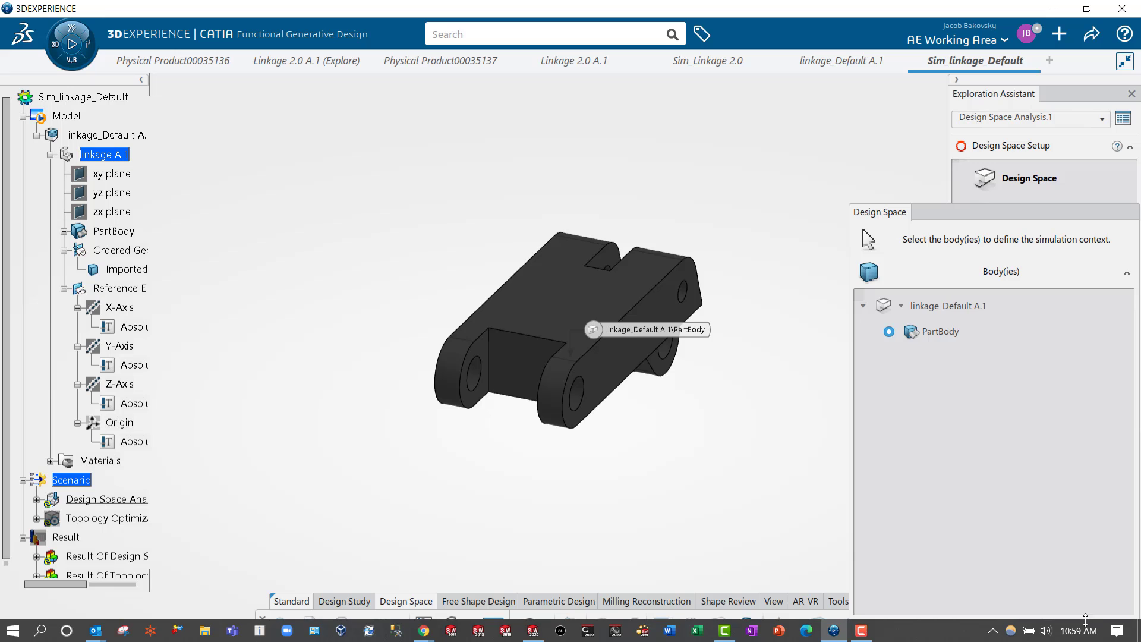
left_click(1011, 383)
left_click(1011, 225)
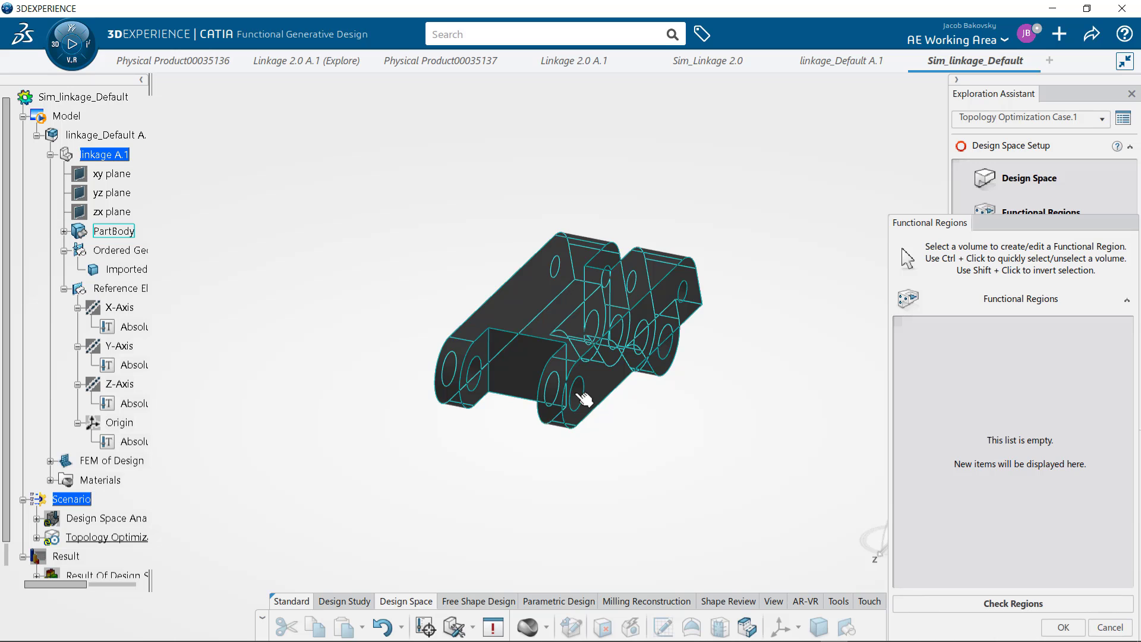
Create a face-type functional region on the left pin hole's inner face
left_click(599, 400)
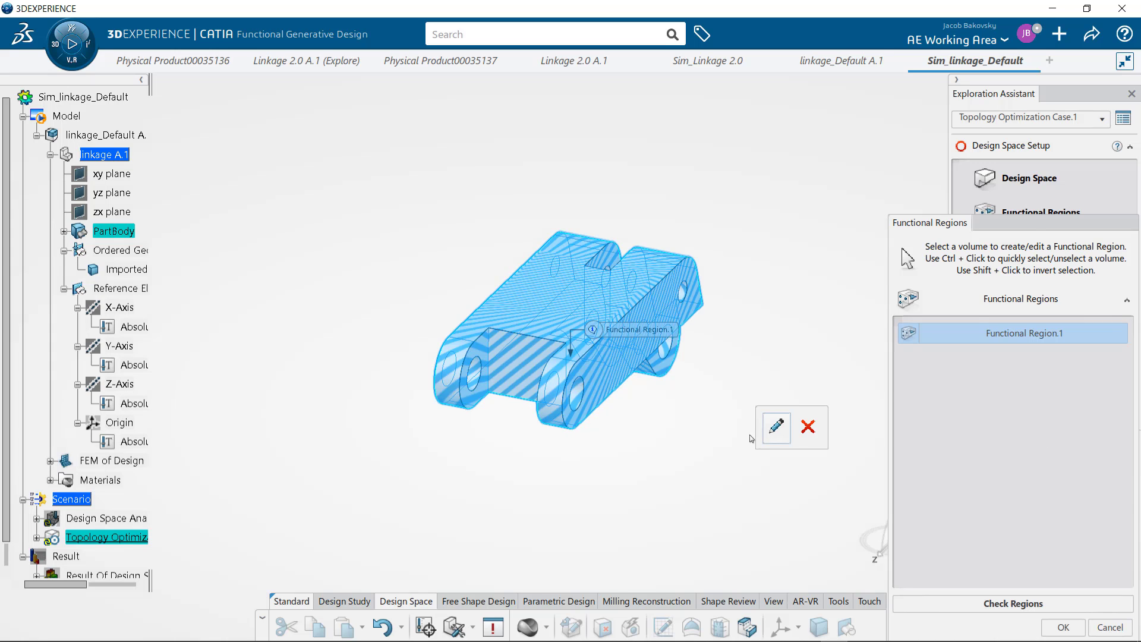
left_click(776, 426)
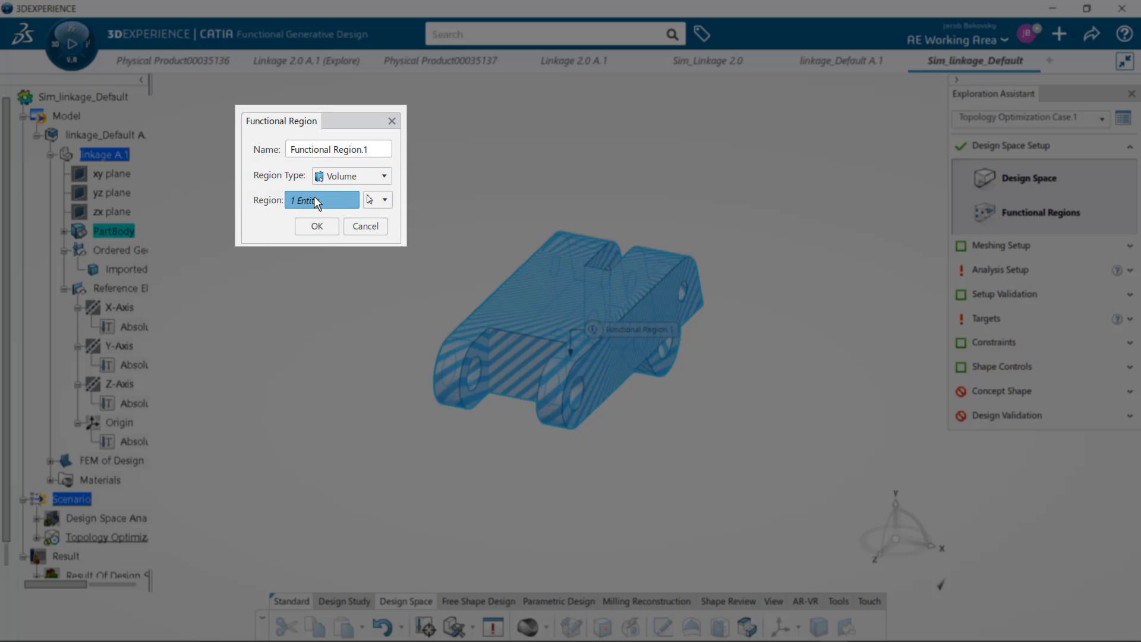
left_click(343, 177)
left_click(336, 207)
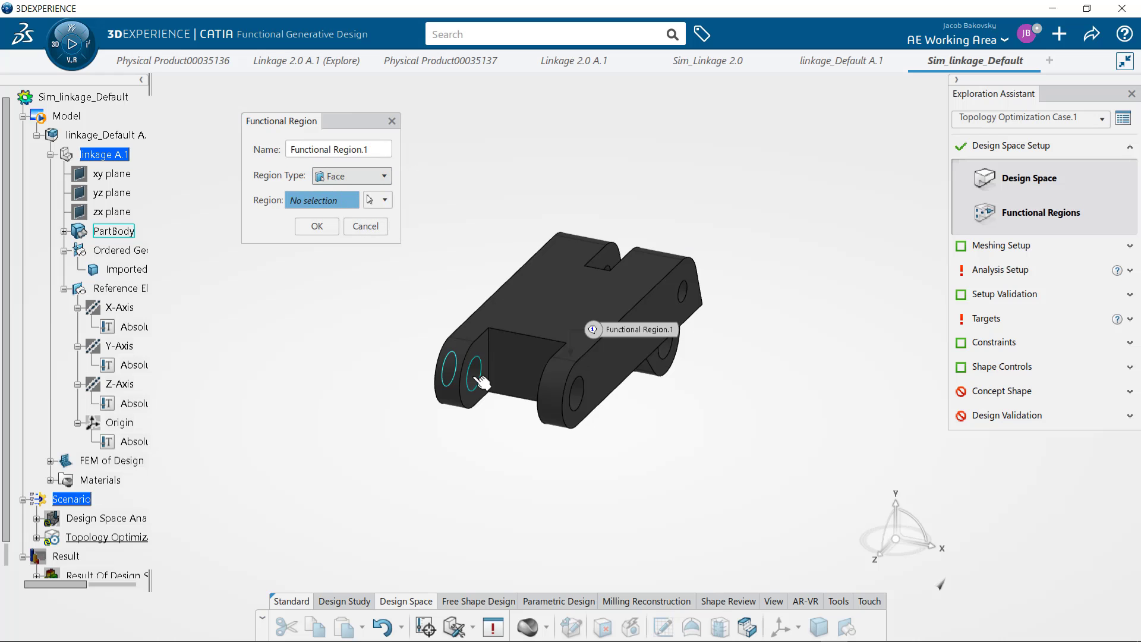
left_click(474, 373)
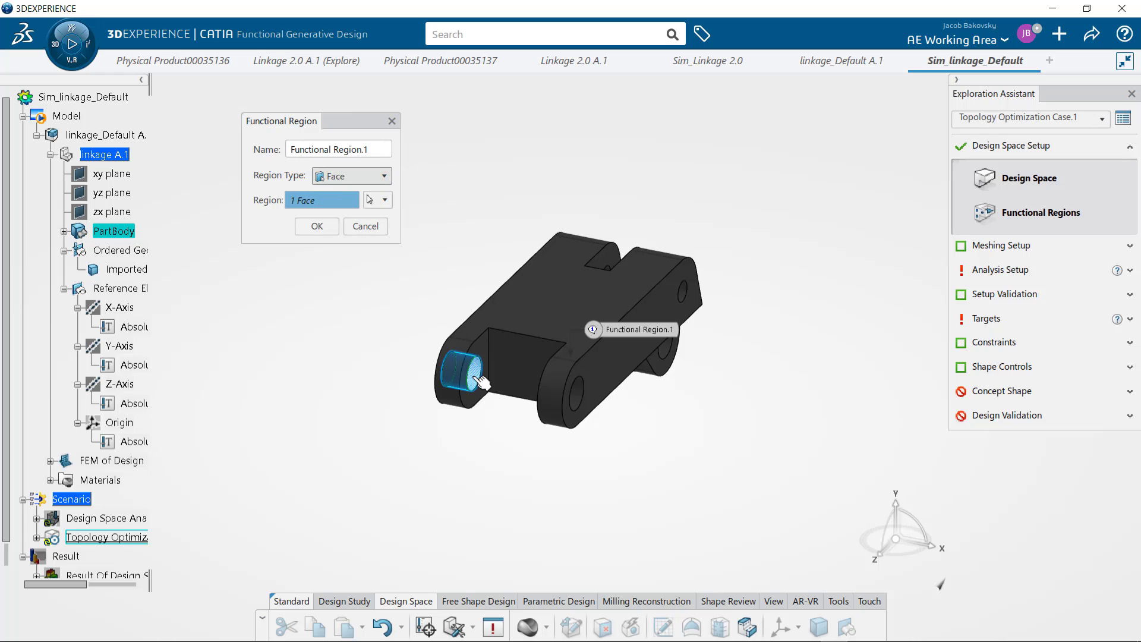
left_click(317, 226)
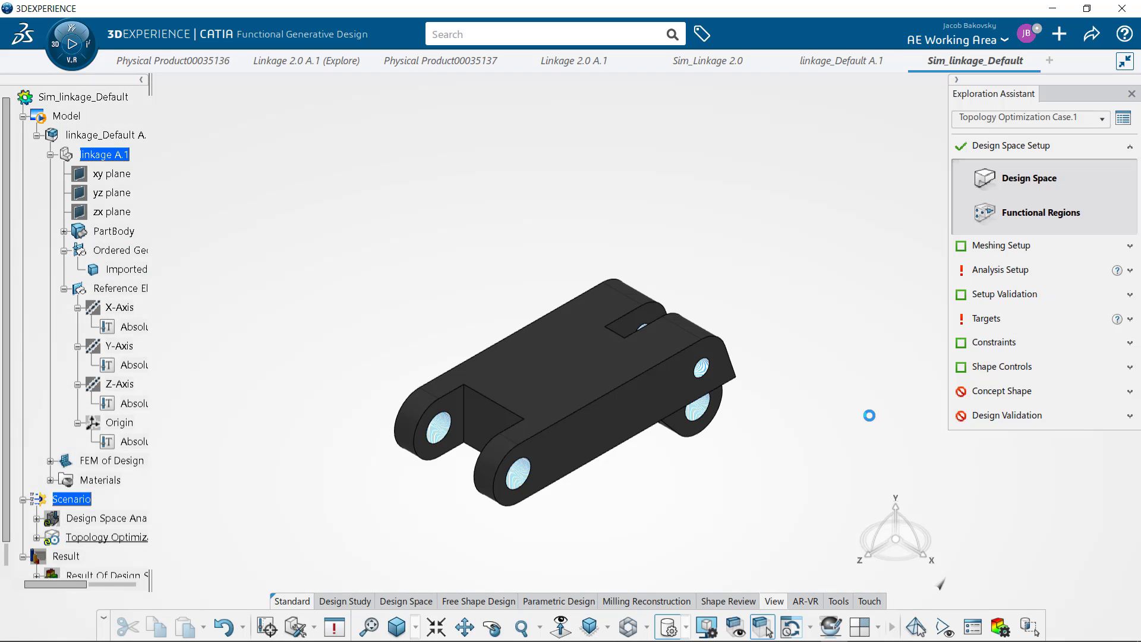
Apply Force.1 of 400 N along Z to the right-end hole face
left_click(1004, 269)
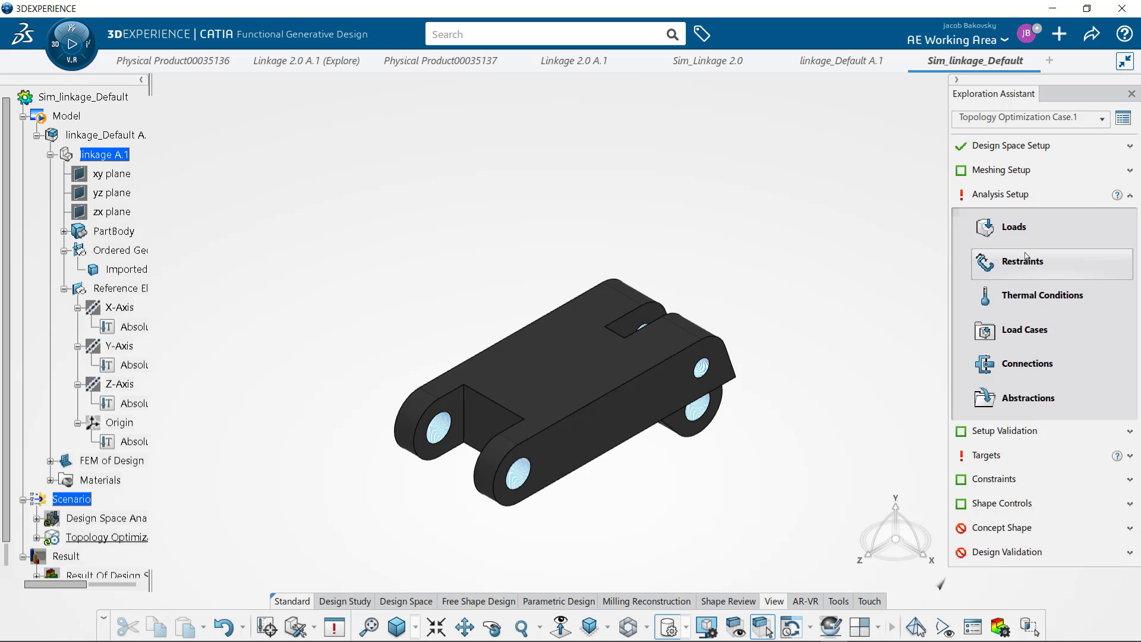
left_click(1023, 229)
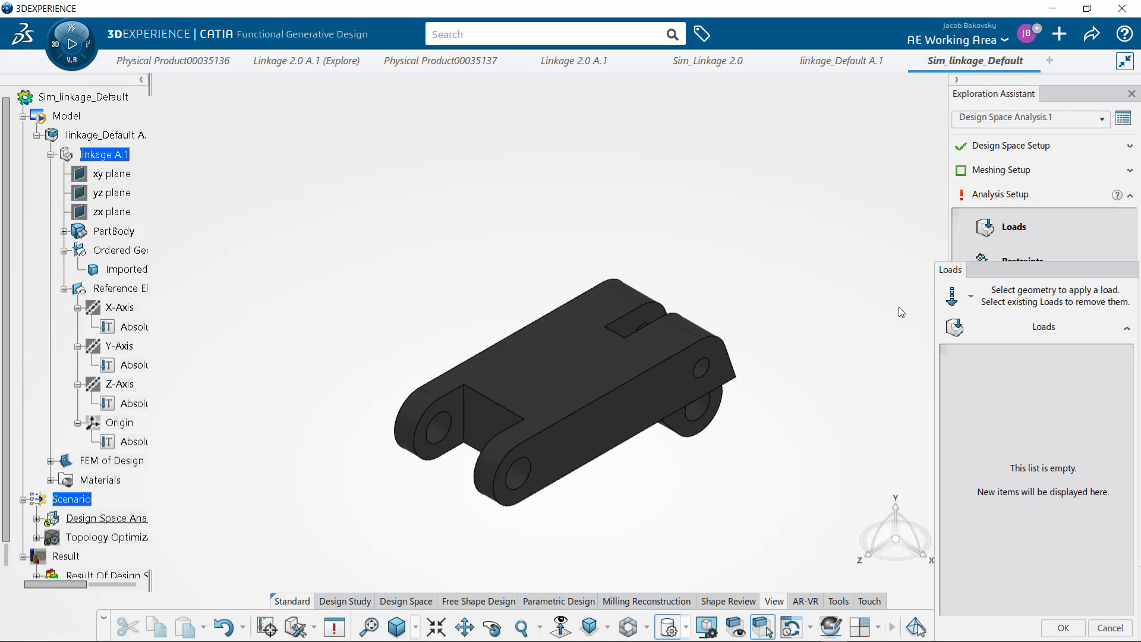
left_click(711, 373)
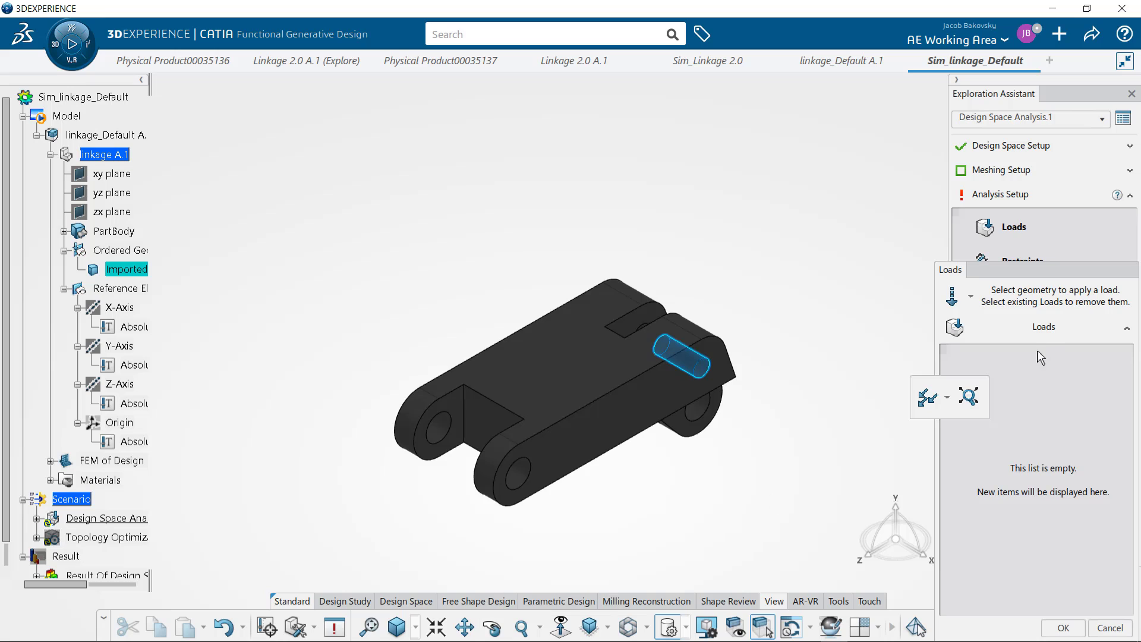
left_click(948, 399)
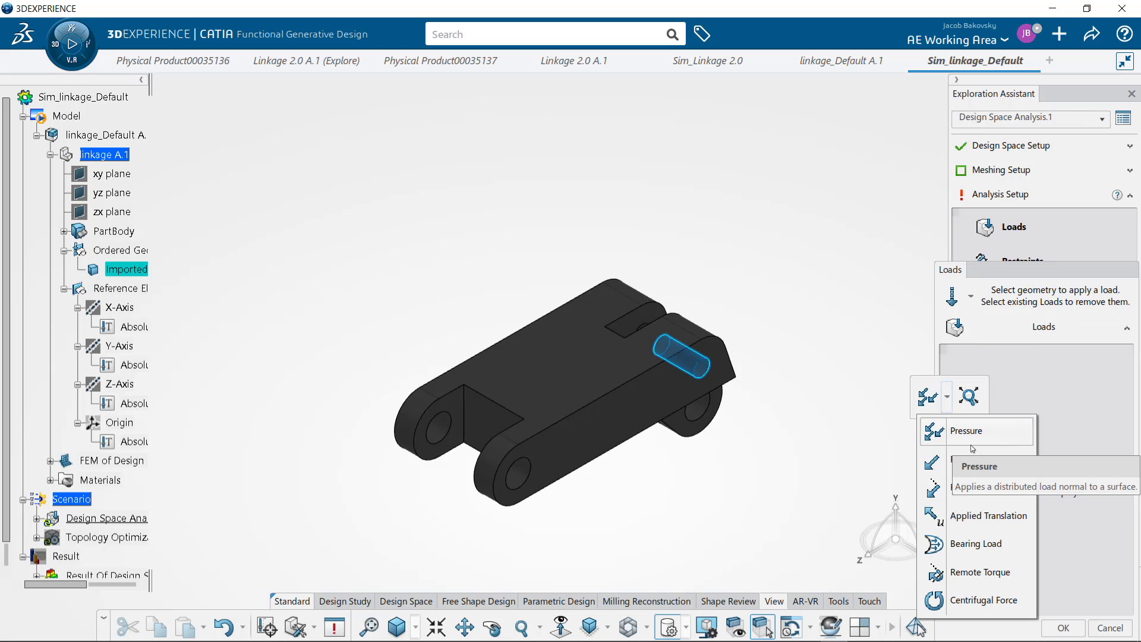
left_click(970, 473)
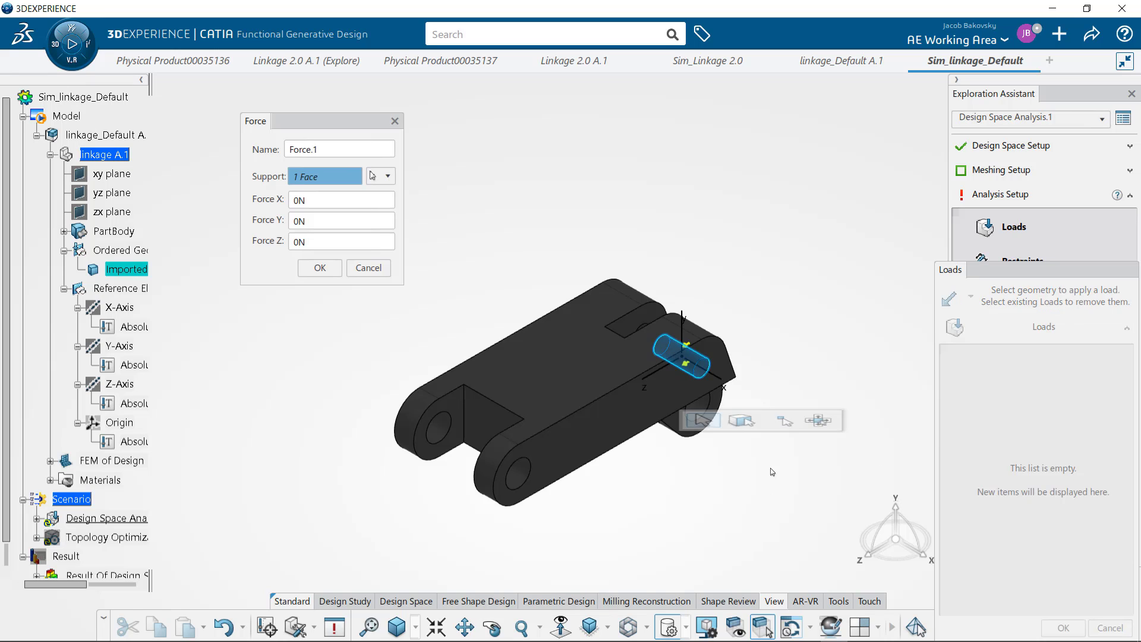
left_click(309, 242)
type("4")
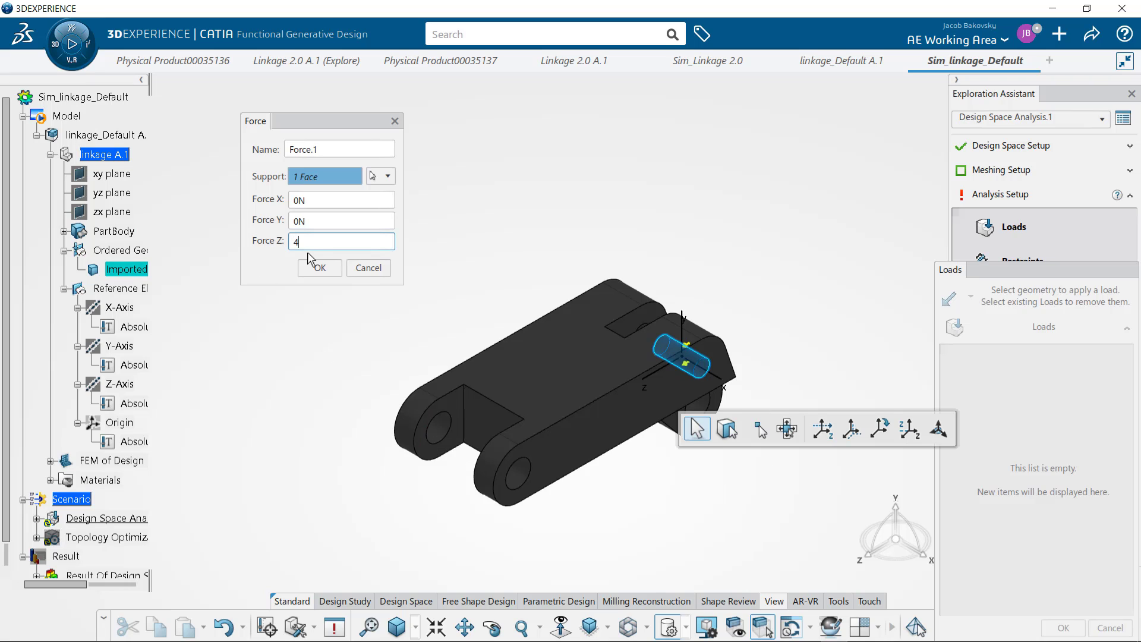
type("00")
left_click(316, 267)
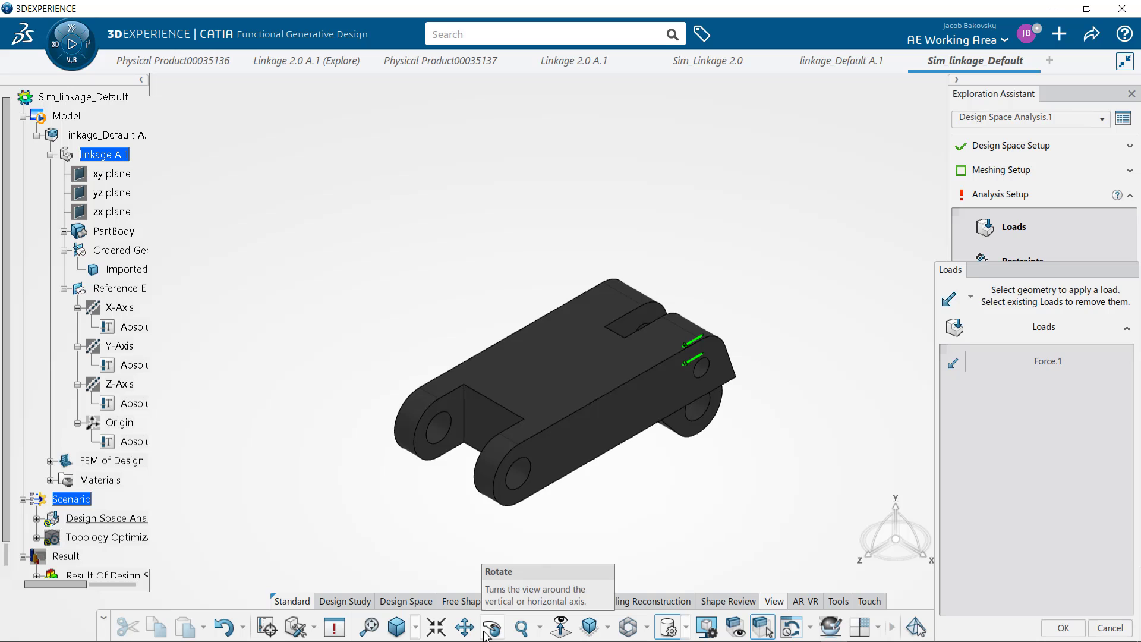
Add a second force, Force.2, on the upper hole face
left_click(559, 624)
left_click_drag(606, 331, 657, 336)
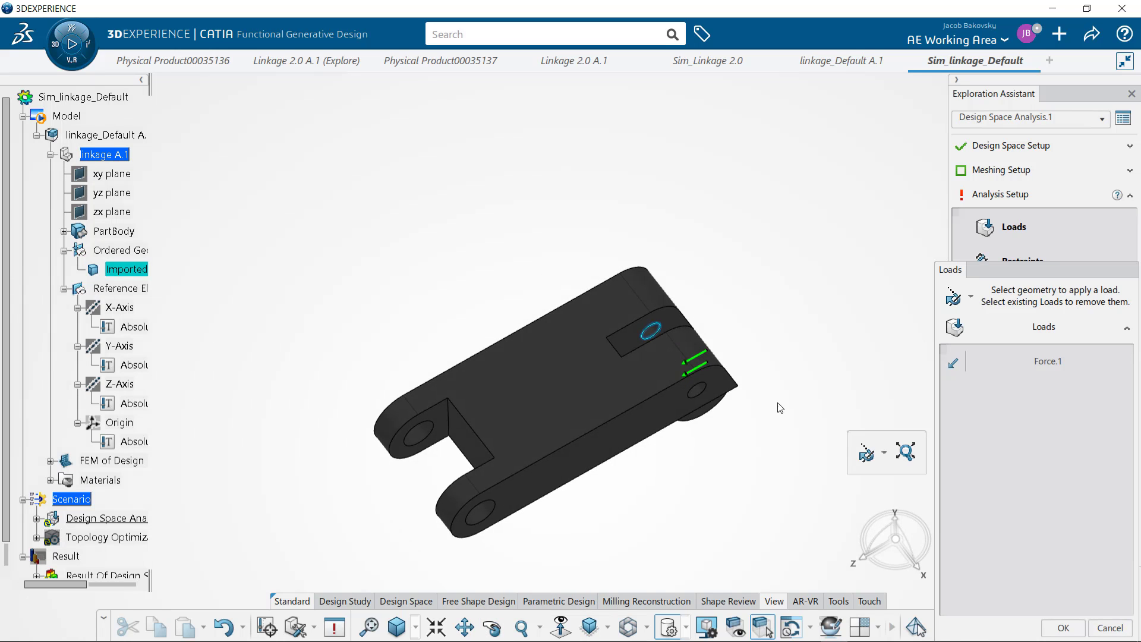
mouse_move(797, 358)
middle_mouse_down()
mouse_move(797, 330)
mouse_move(797, 352)
middle_mouse_up()
left_click(971, 296)
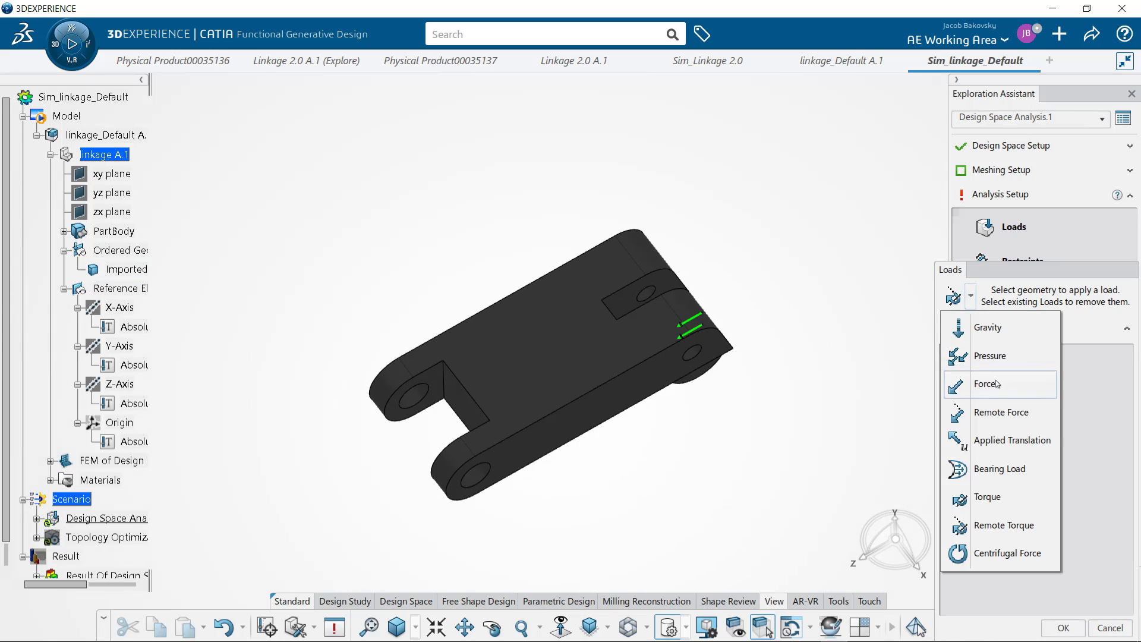
left_click(987, 452)
left_click(630, 282)
left_click(316, 267)
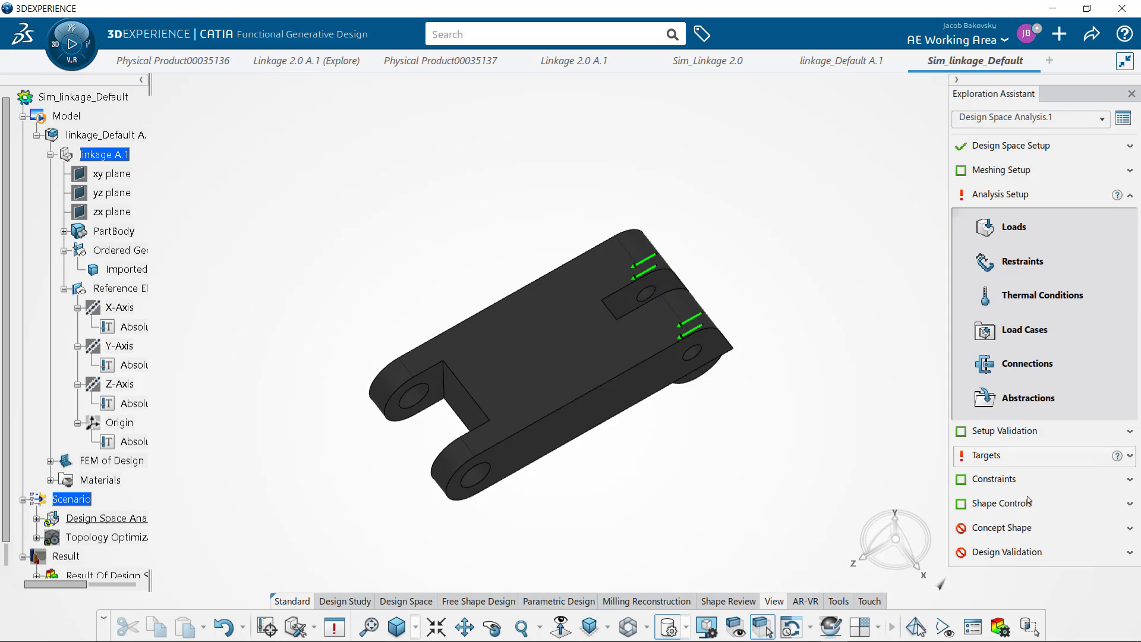
Clamp the lower-left and upper-left hole faces as Clamp.1 and Clamp.2
left_click(1022, 260)
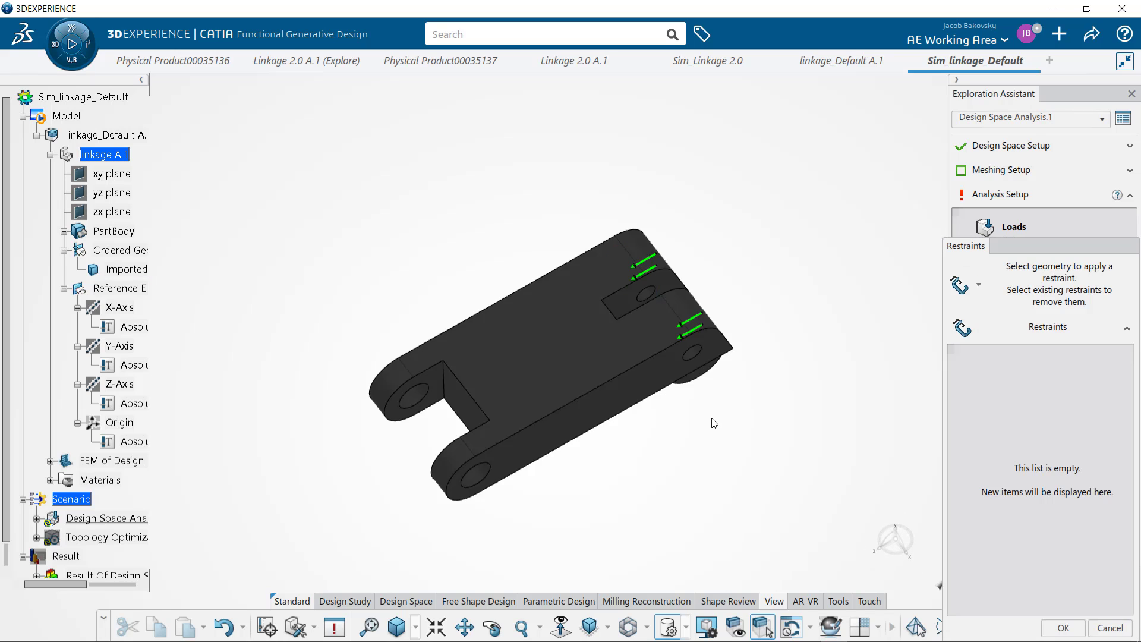
middle_click_drag(713, 423, 681, 313)
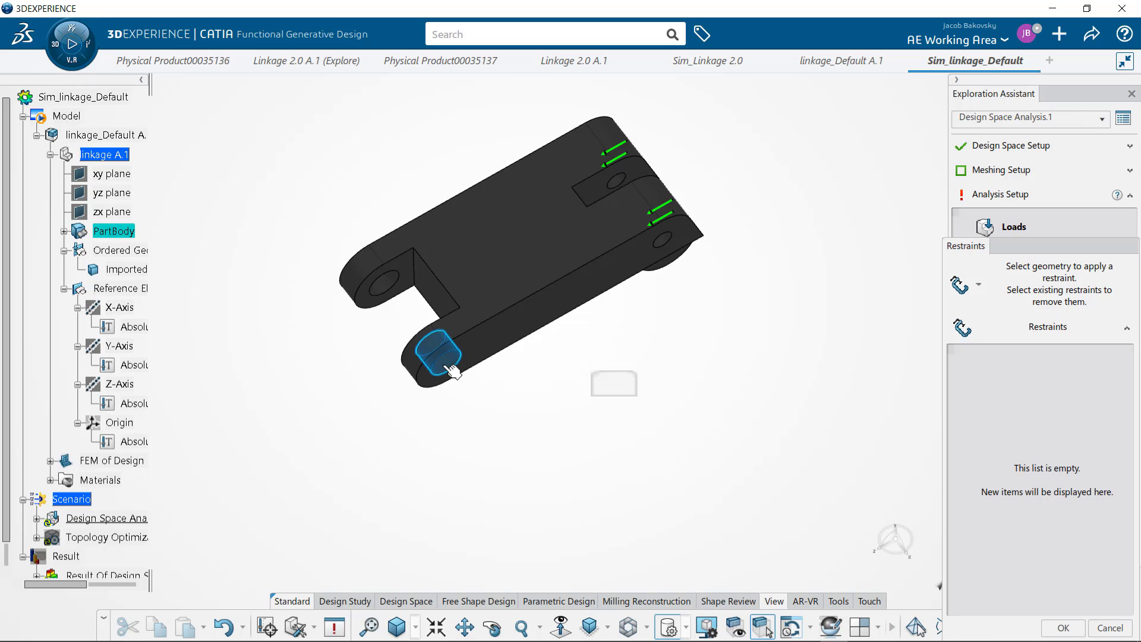
left_click(440, 356)
left_click(607, 392)
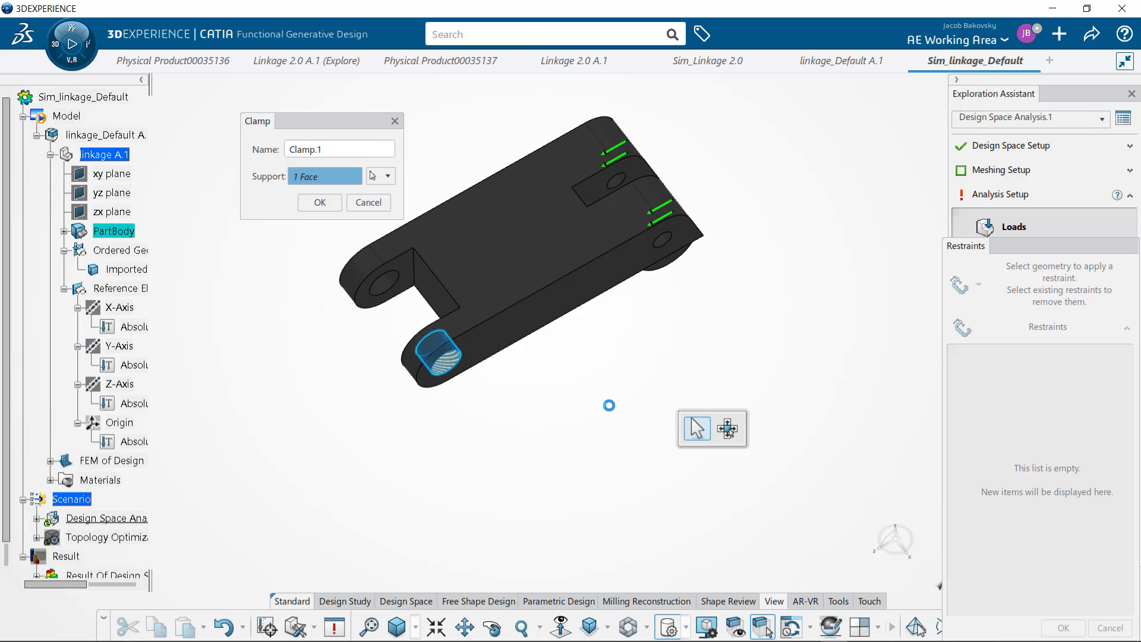
left_click(326, 204)
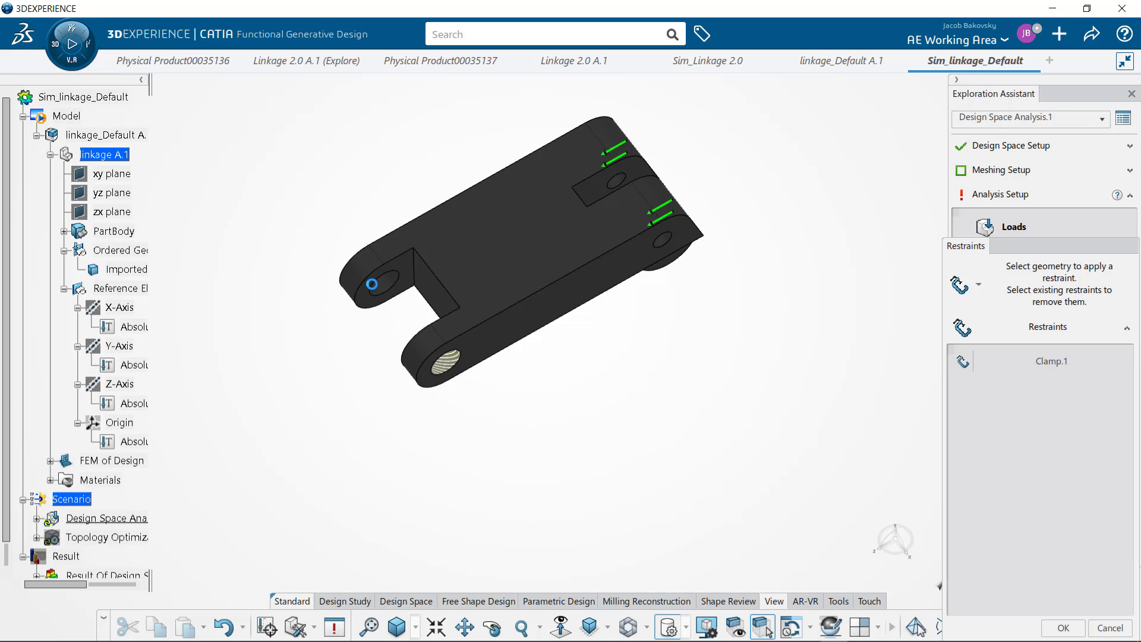
left_click(394, 291)
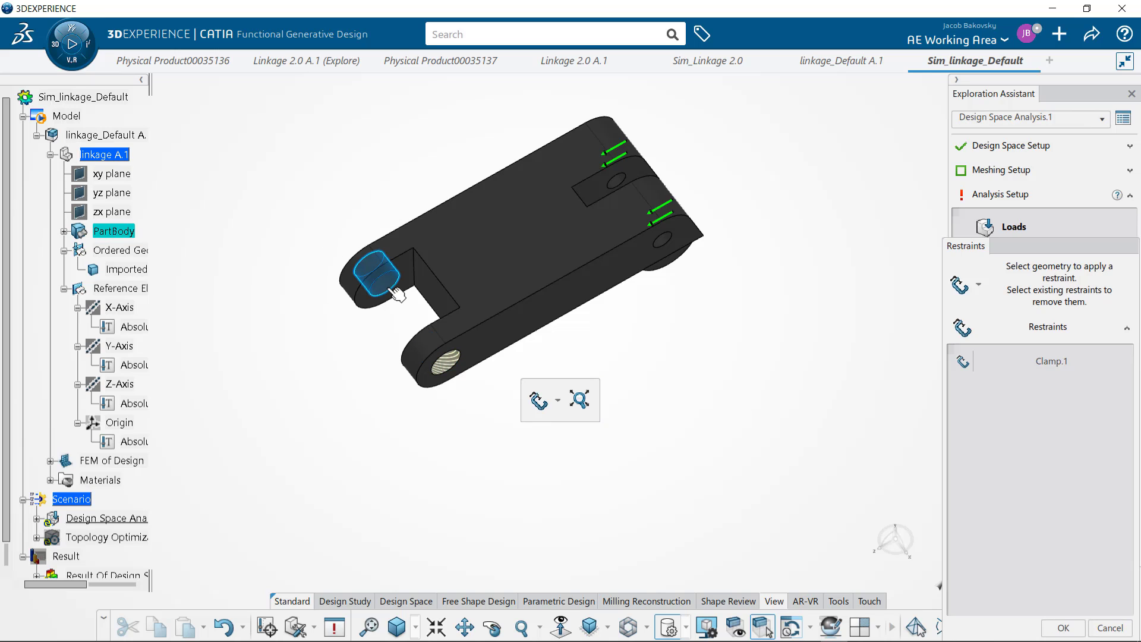
left_click(539, 402)
left_click(326, 204)
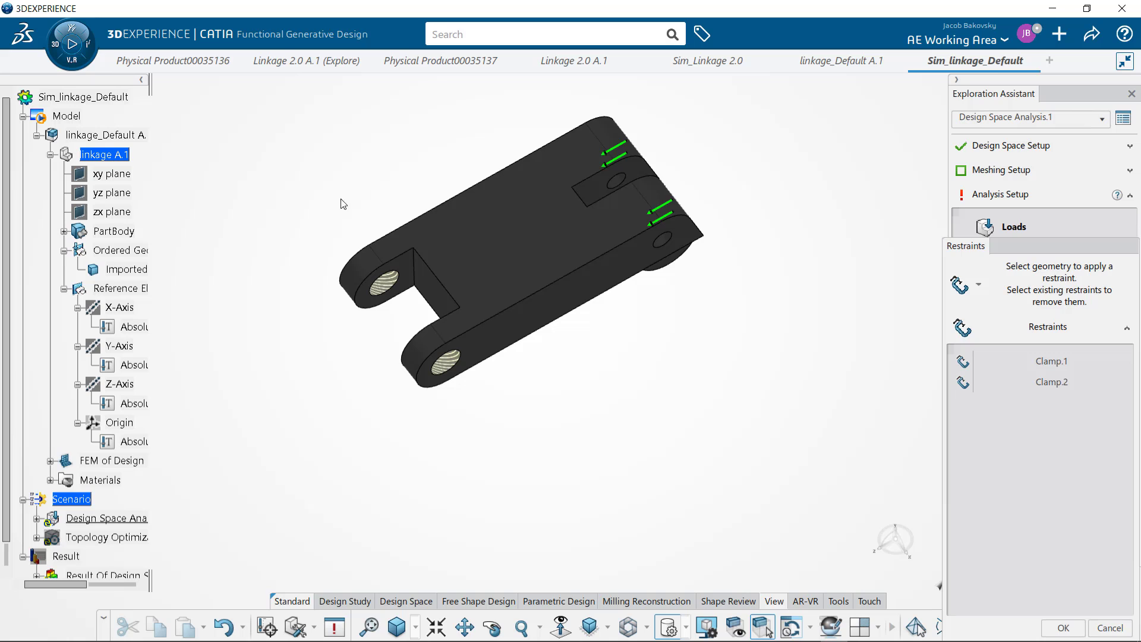
left_click(491, 627)
left_click_drag(683, 408, 578, 288)
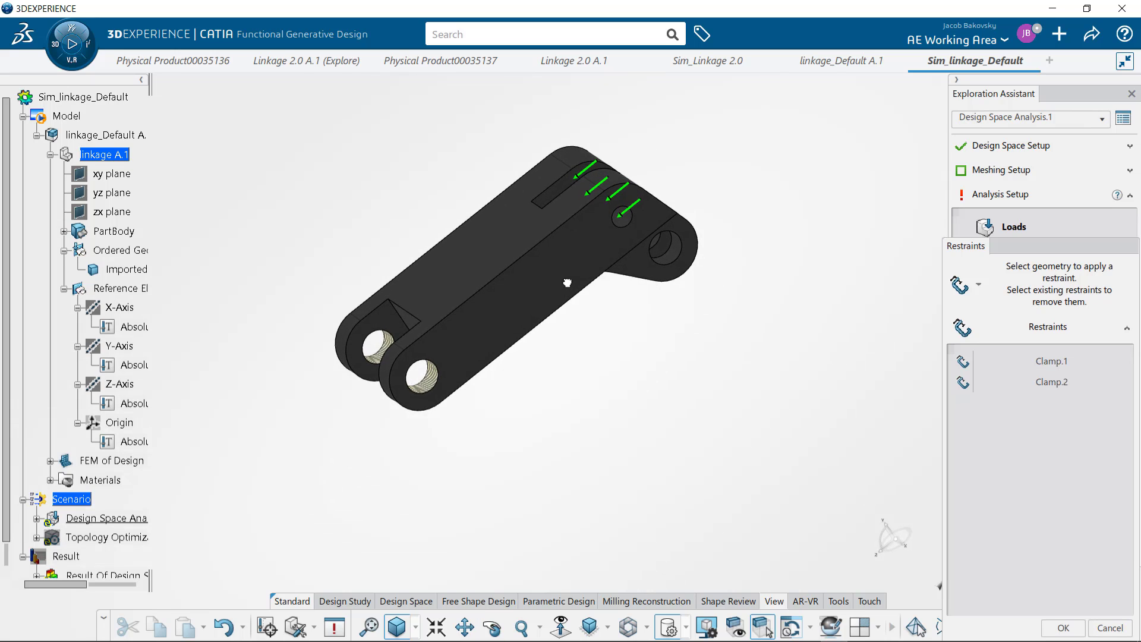
Add Hinge.1 on the large right-end hole and Hinge.2 on another hole face
left_click(978, 284)
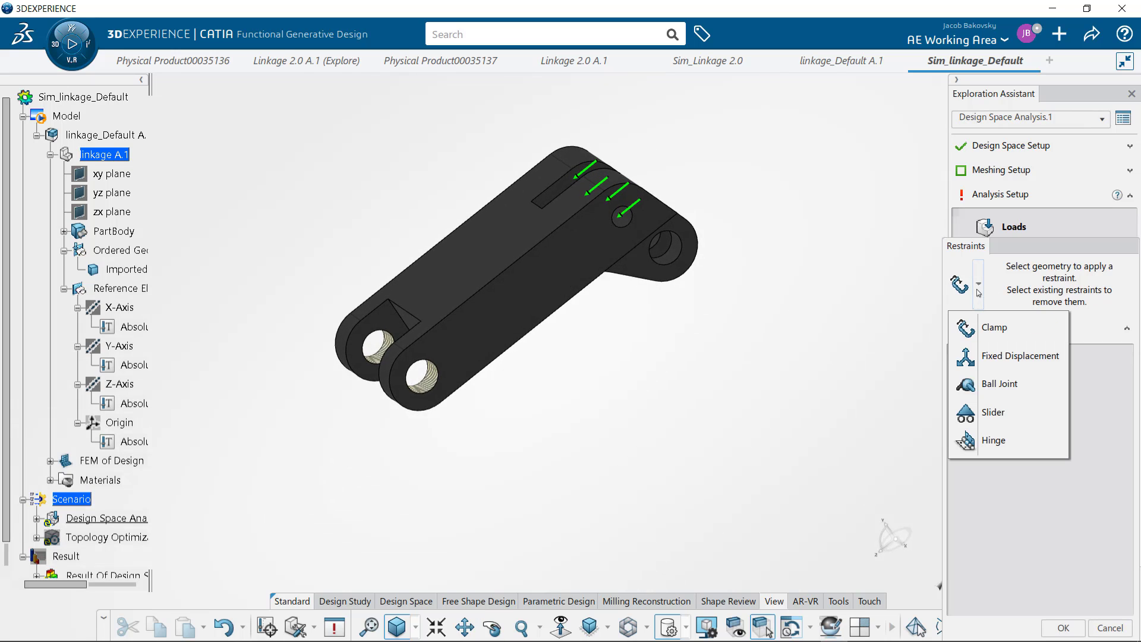
left_click(996, 440)
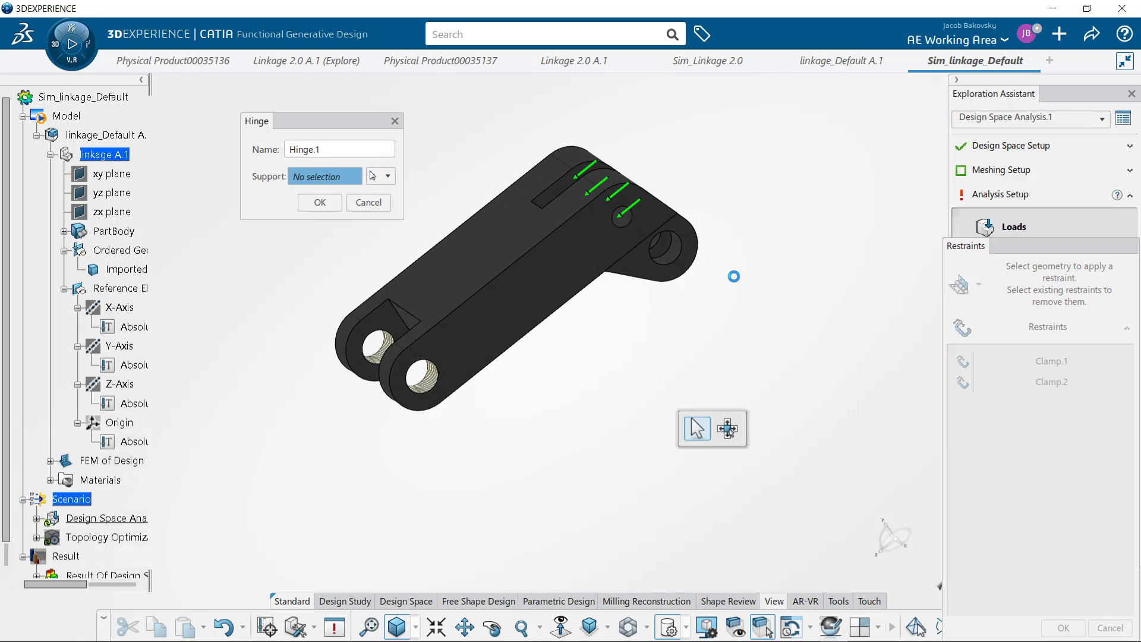
left_click(679, 261)
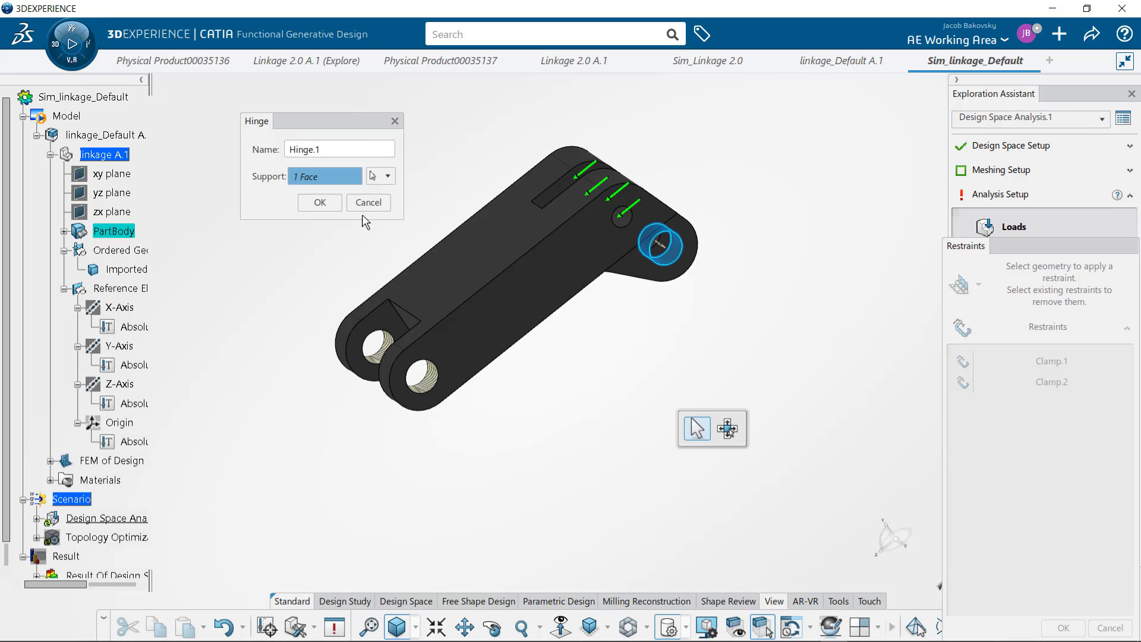
left_click(320, 202)
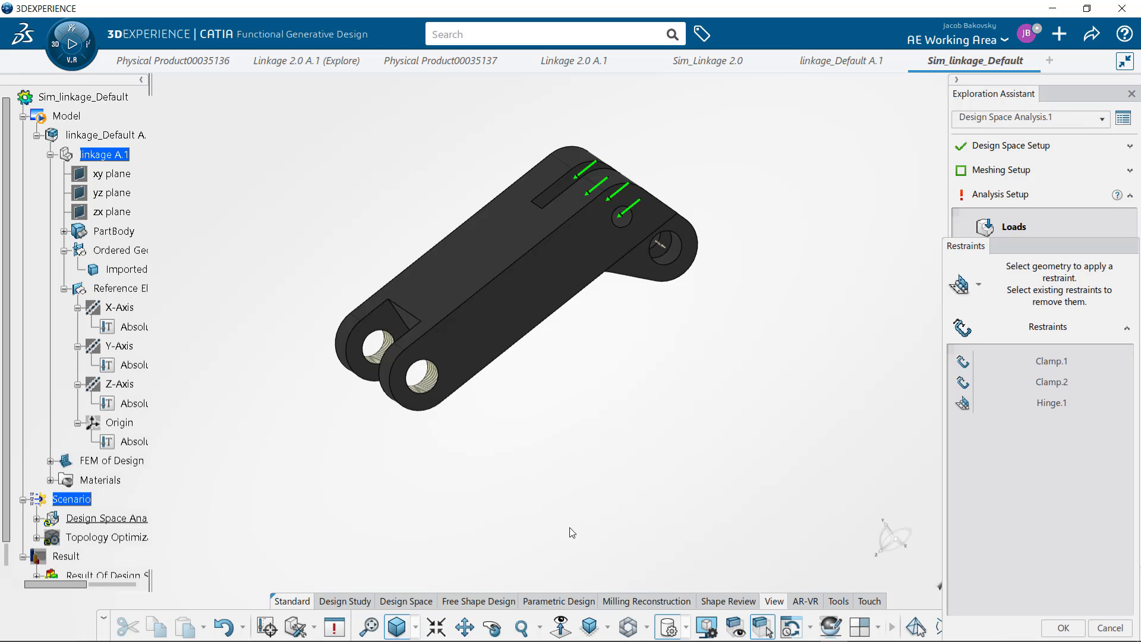
middle_click_drag(760, 238, 523, 147)
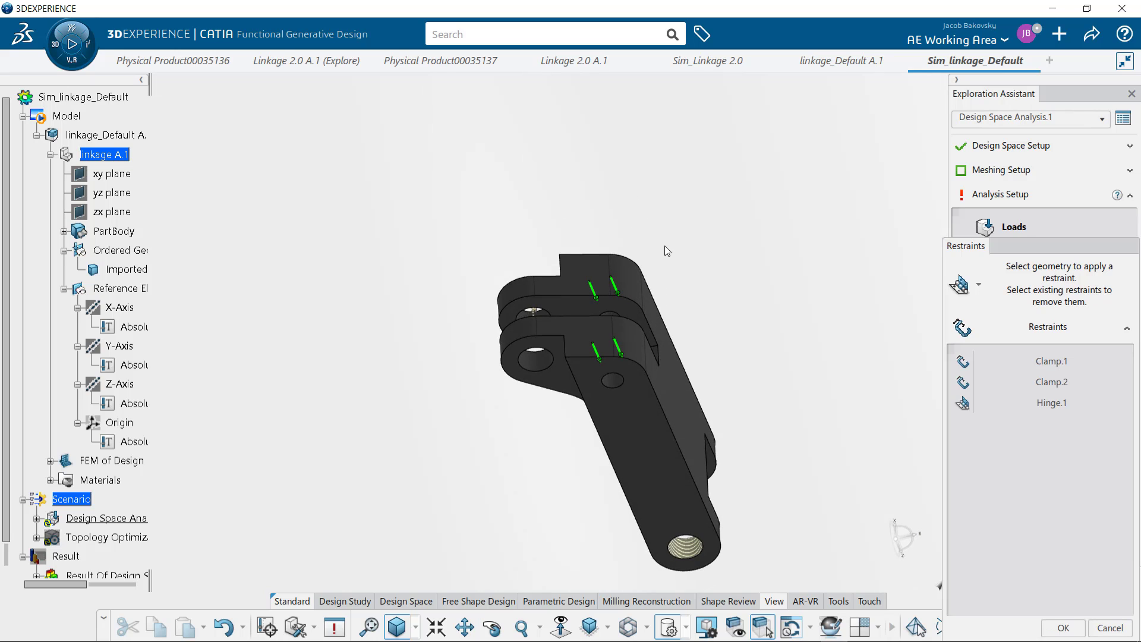
left_click(959, 285)
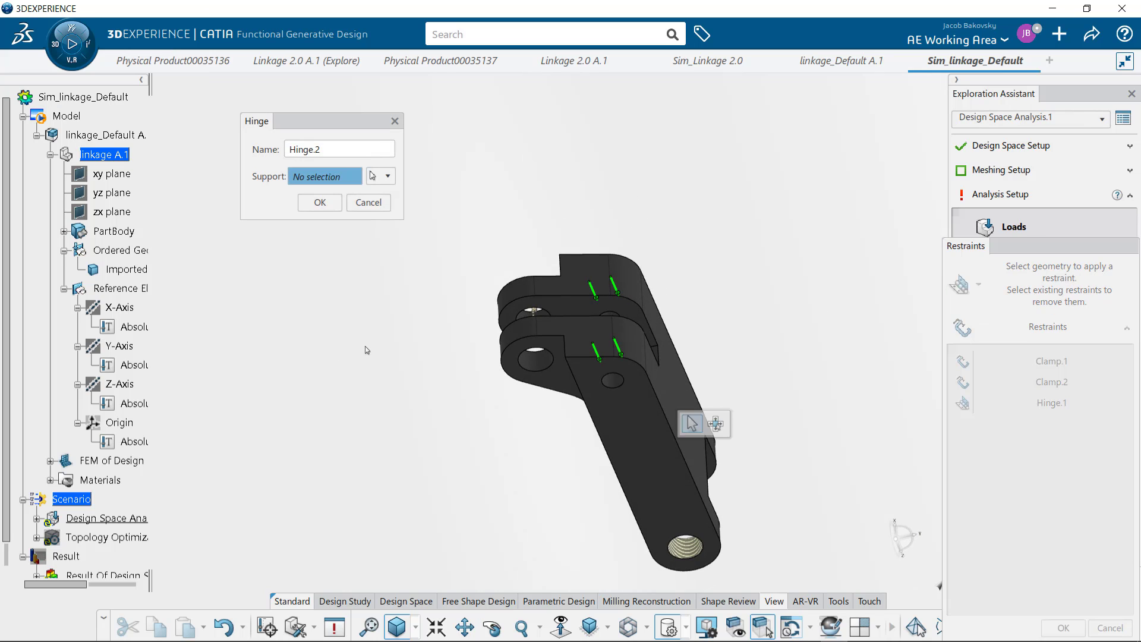
left_click(534, 365)
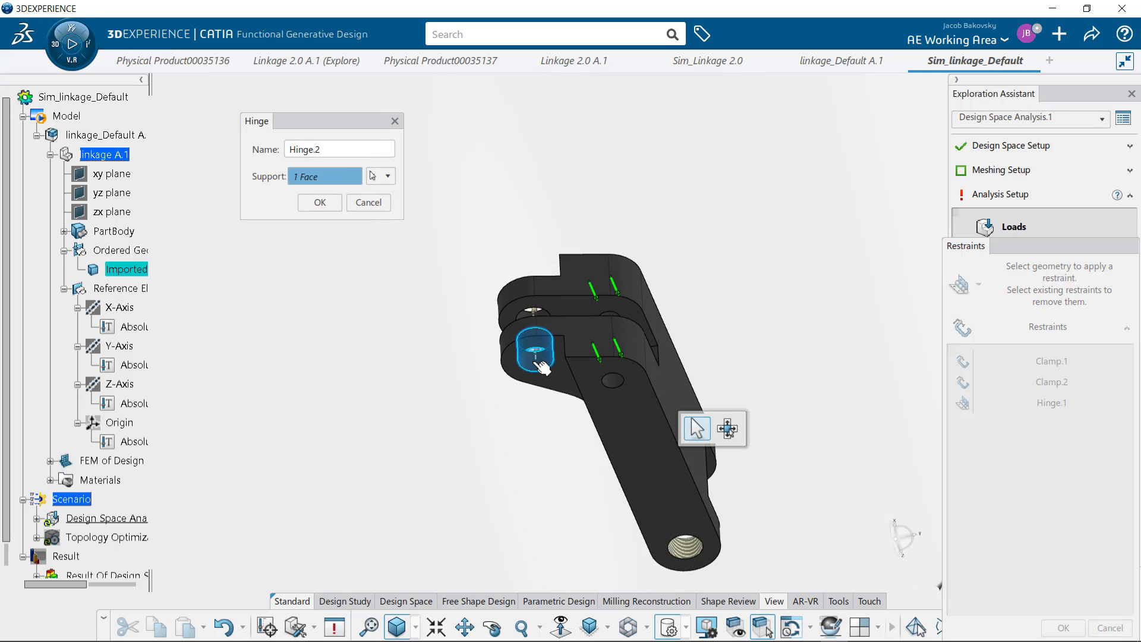
left_click(316, 201)
left_click(568, 628)
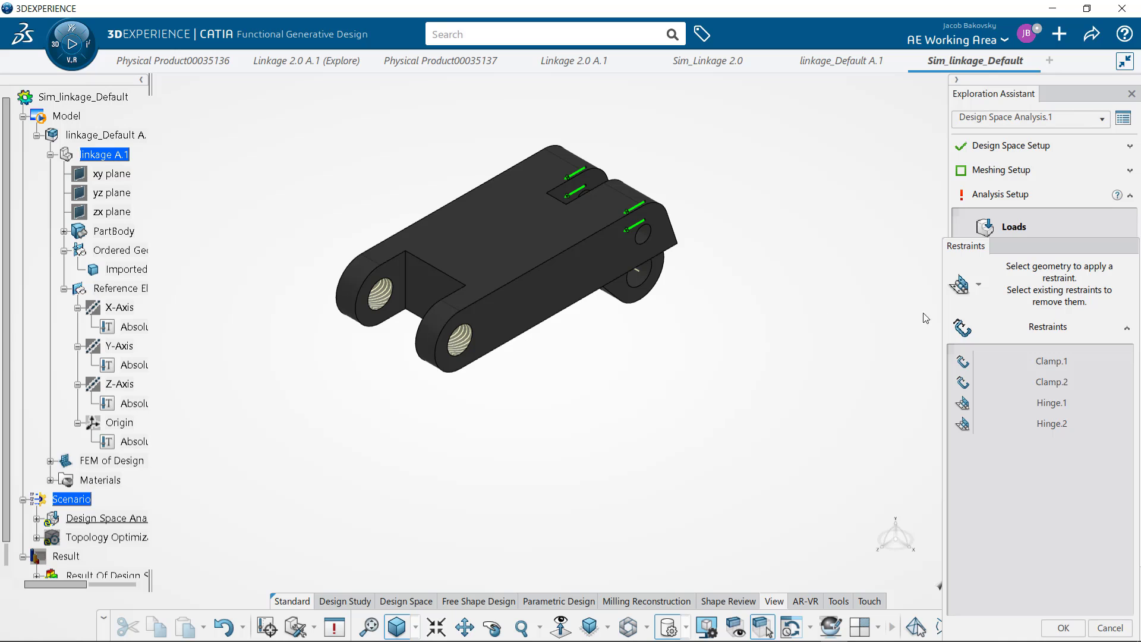
left_click(1062, 627)
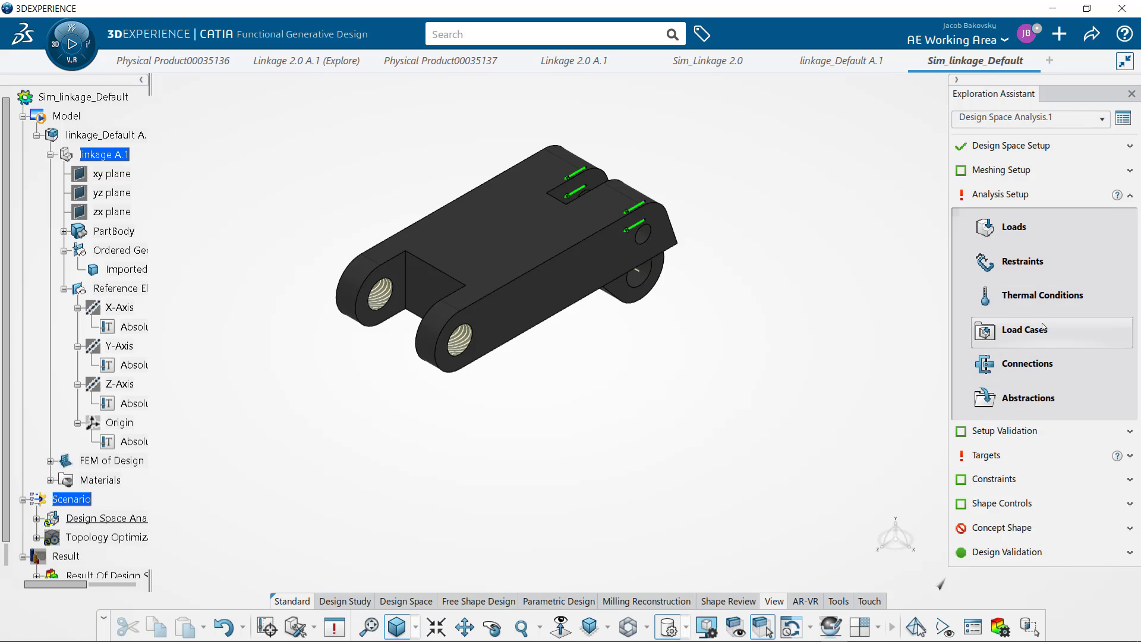
Create a new linear load case including Clamp.1, Clamp.2, Force.1 and Force.2
left_click(1042, 329)
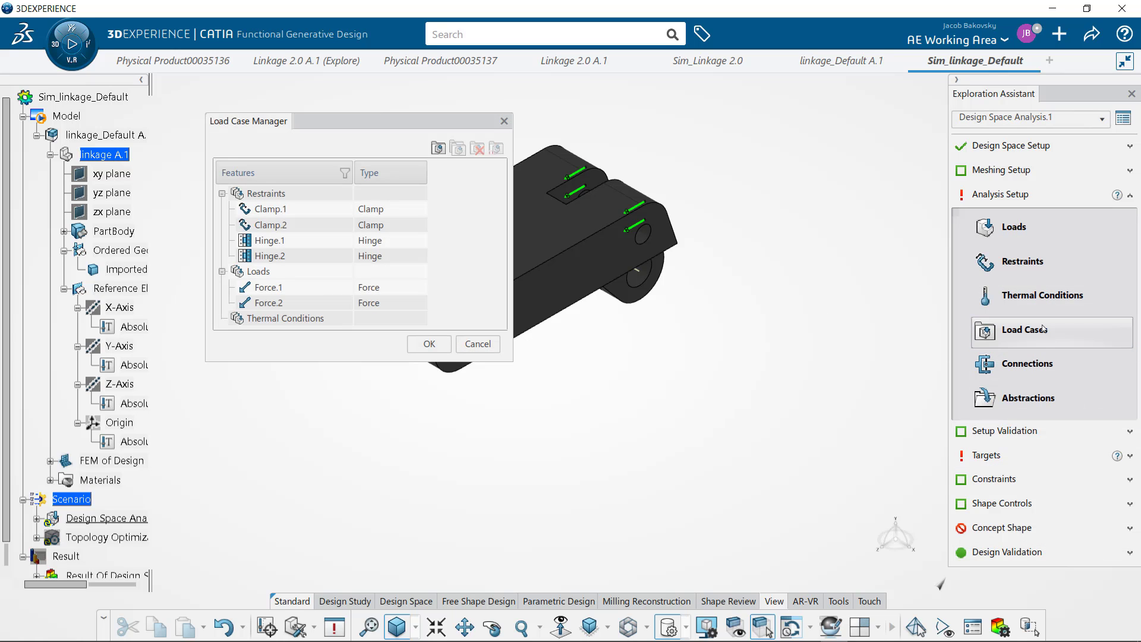
left_click(435, 151)
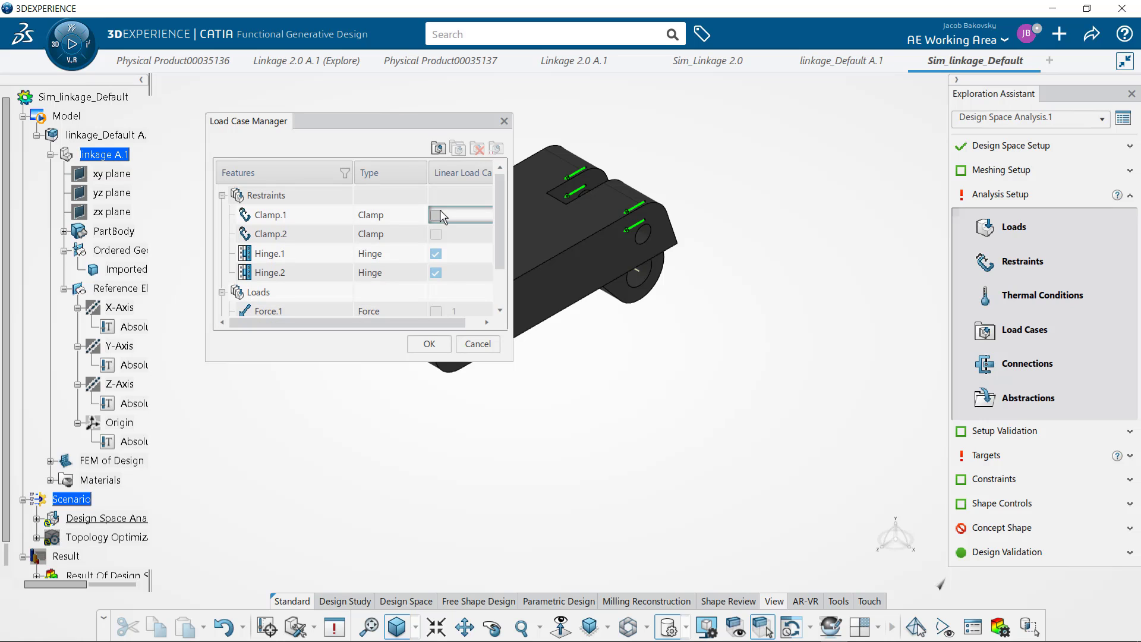
left_click(436, 214)
left_click(435, 233)
scroll(438, 270, "down", 2)
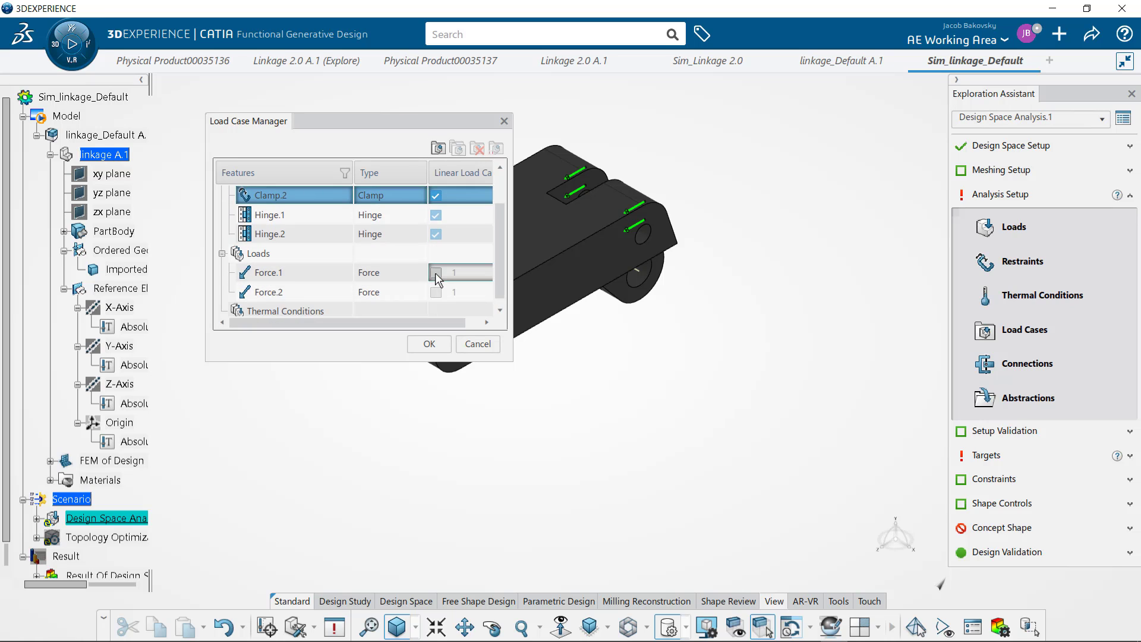
left_click(435, 268)
left_click(436, 287)
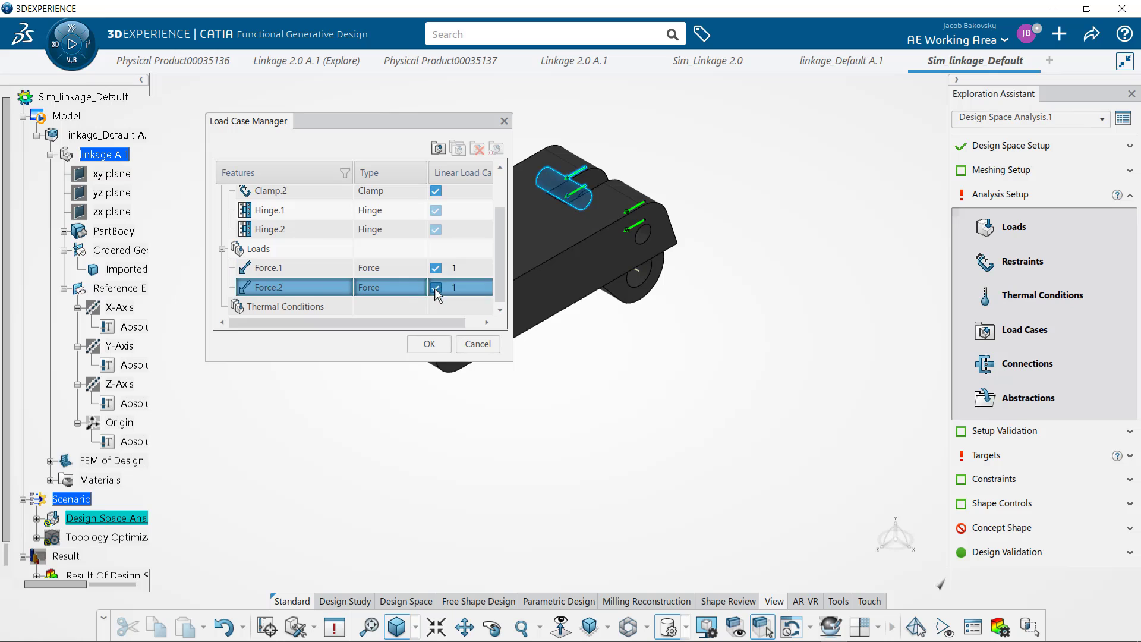
left_click(429, 344)
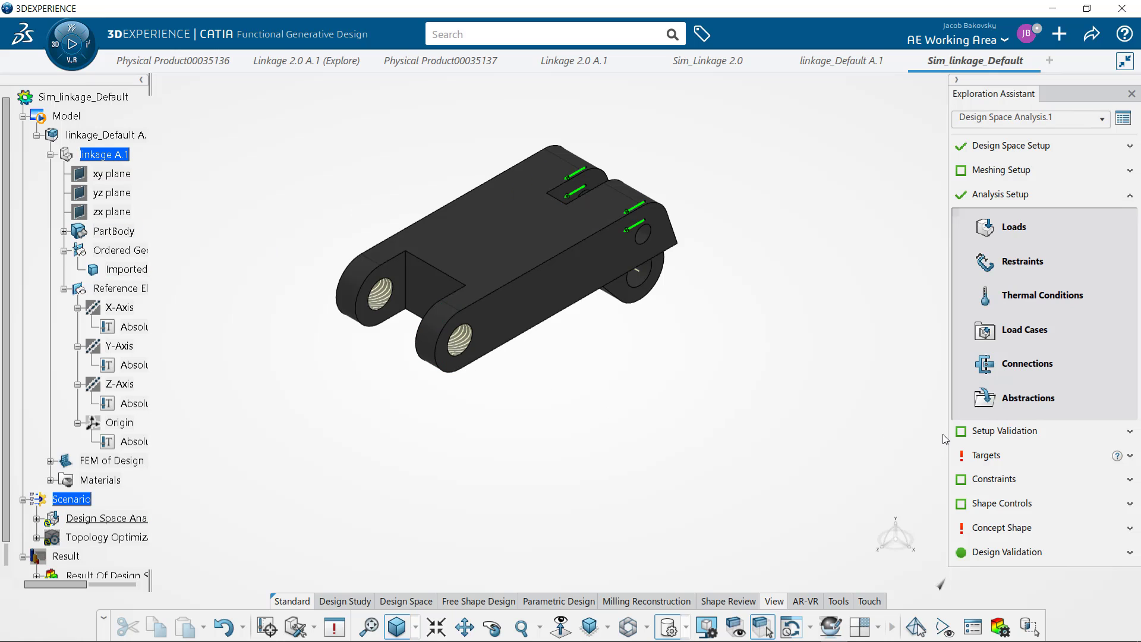
left_click(1036, 454)
Validate the Design Space Analysis.1 setup and dismiss the completed validation report
left_click(997, 220)
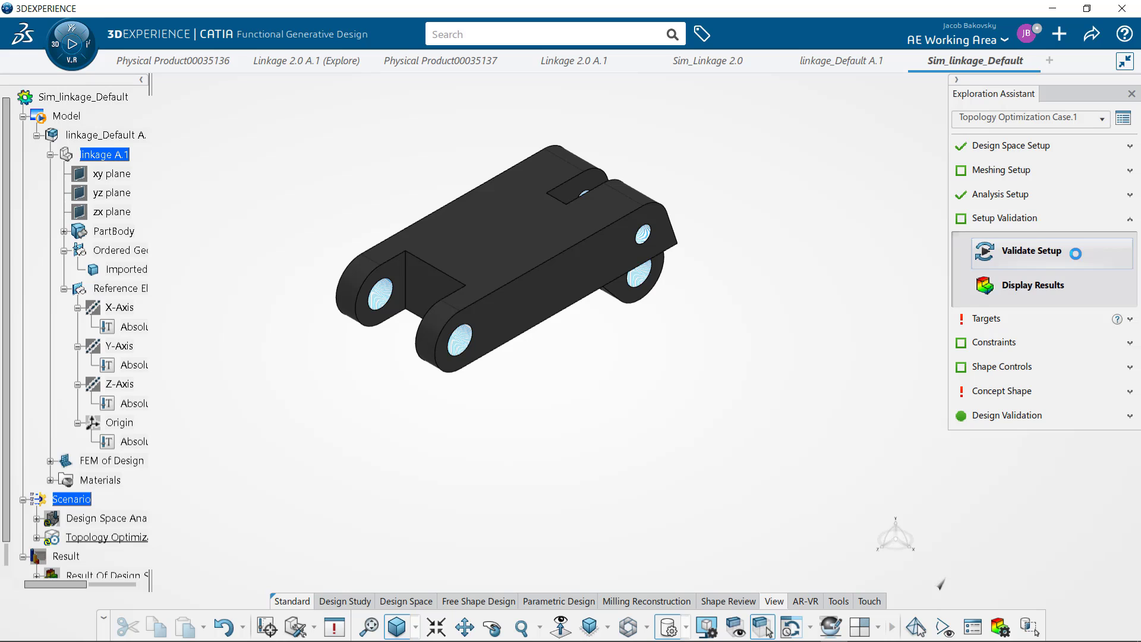
left_click(1031, 251)
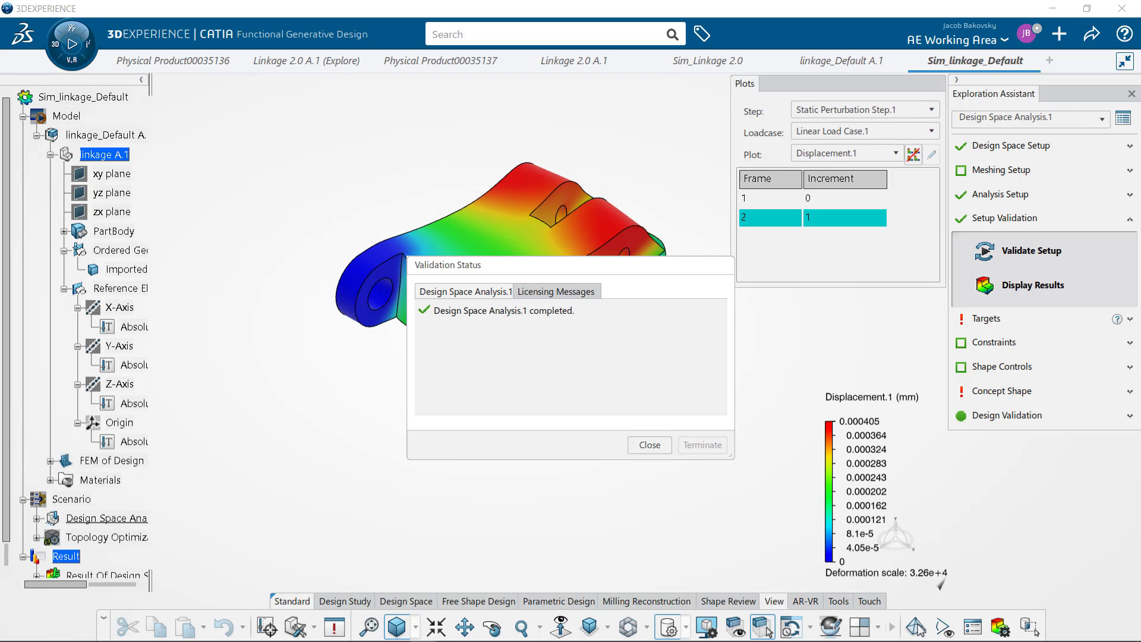
left_click(651, 444)
Display the Von Mises Stress.1 plot, then return to the optimization case's Targets step
left_click(894, 153)
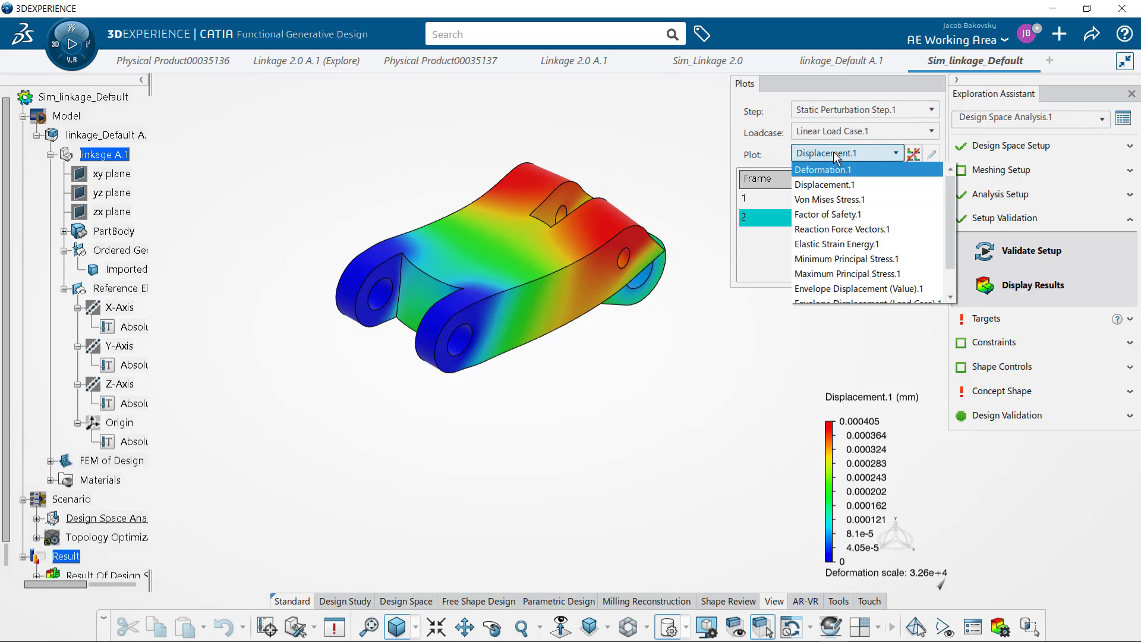
left_click(846, 201)
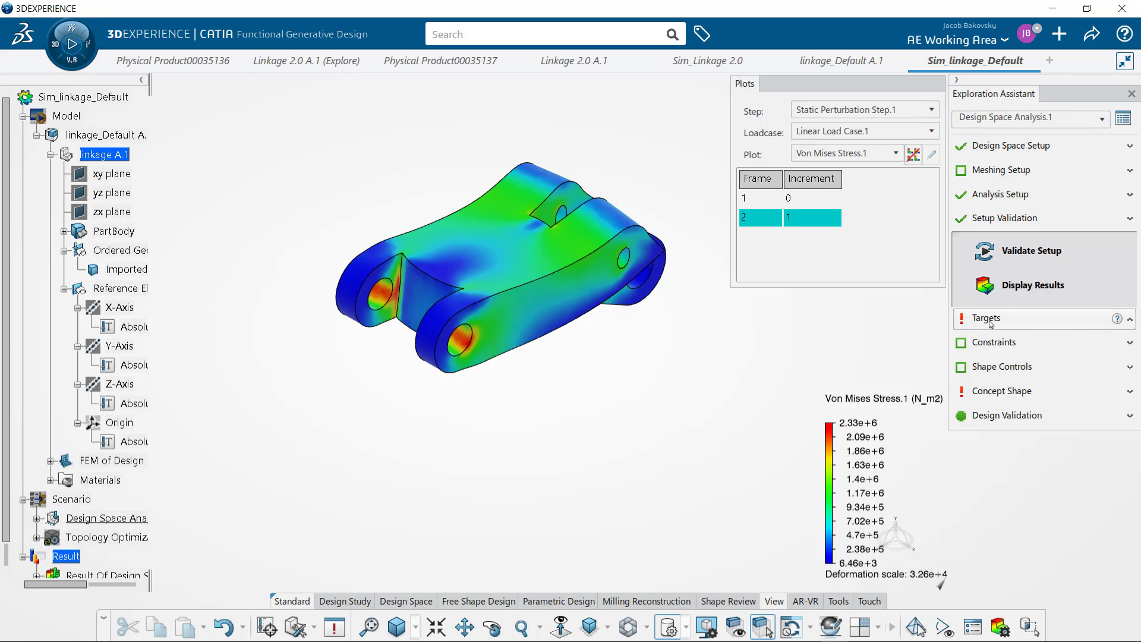
left_click(1120, 319)
left_click(1116, 243)
left_click(428, 423)
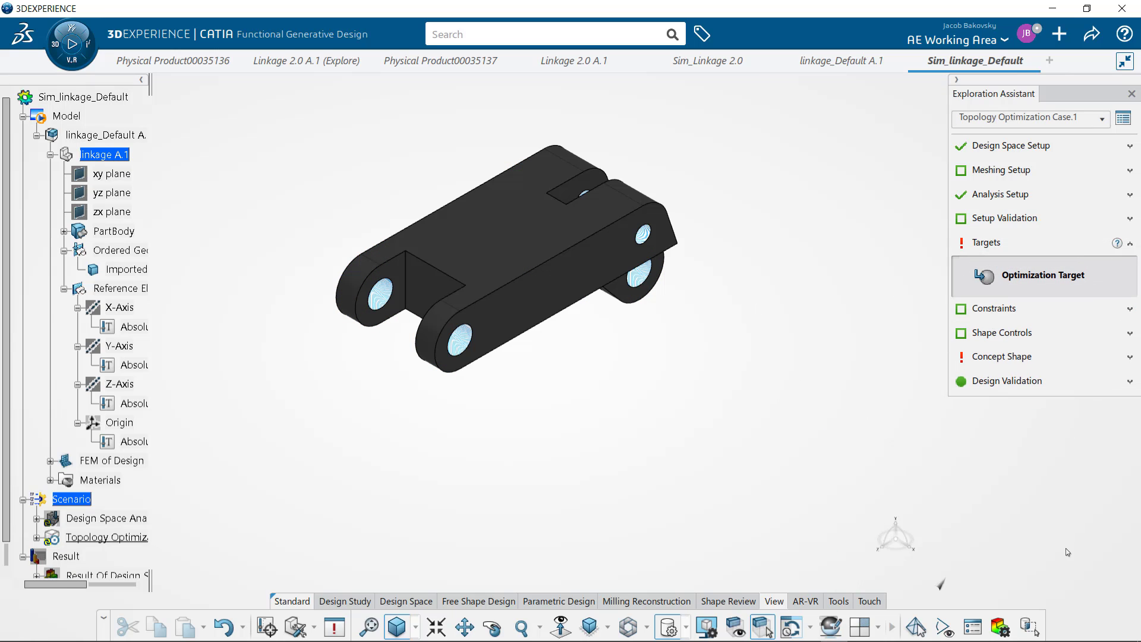
Set a Maximize Stiffness target at 35% mass on PartBody
left_click(1030, 284)
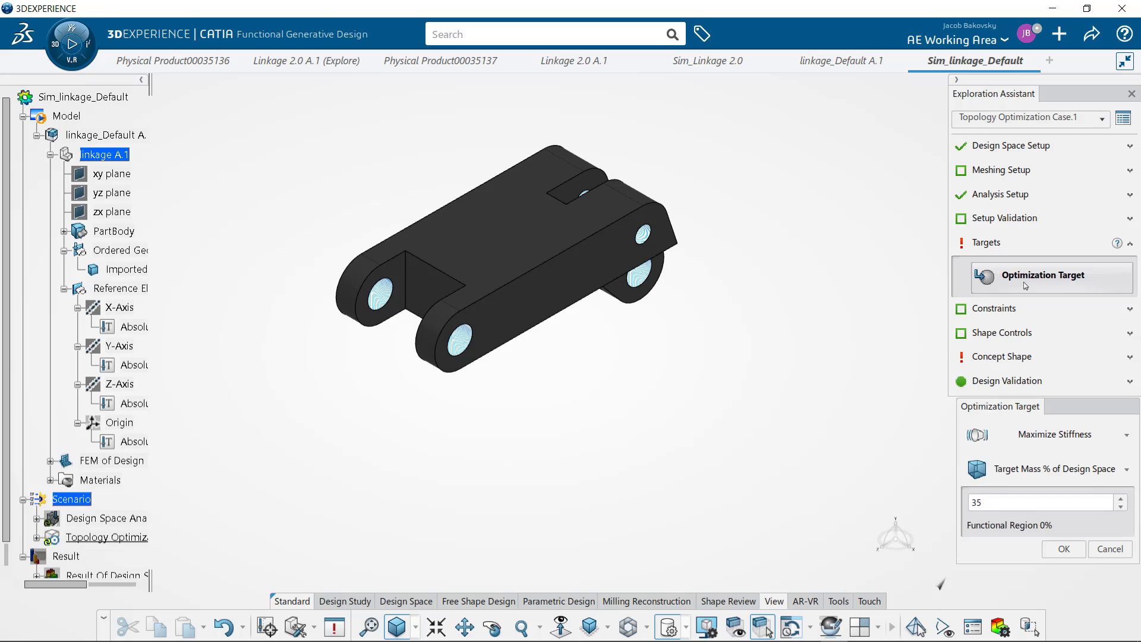
left_click(503, 263)
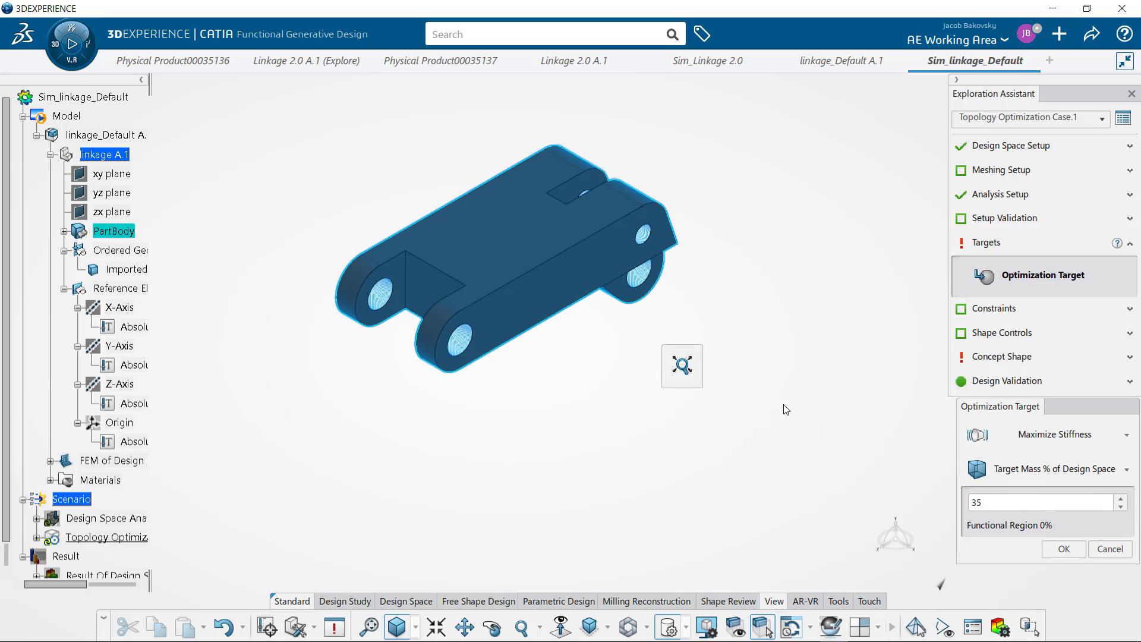
left_click(1064, 548)
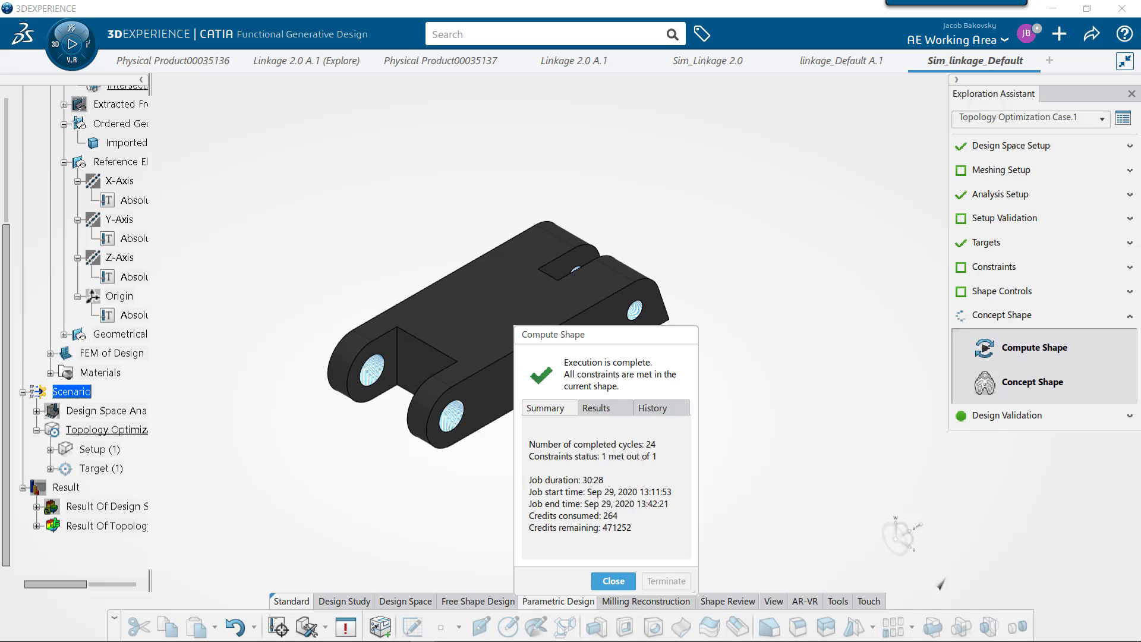
Review the computation's results and history, then show the concept shape density plot at 40% volume
left_click(606, 409)
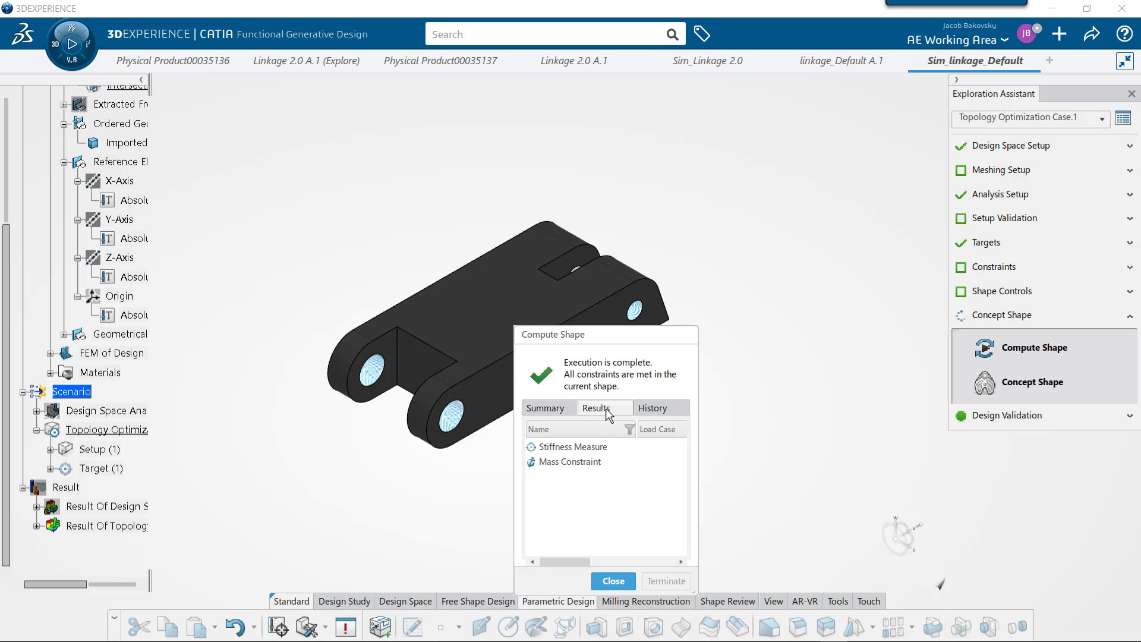
left_click(654, 408)
left_click(547, 405)
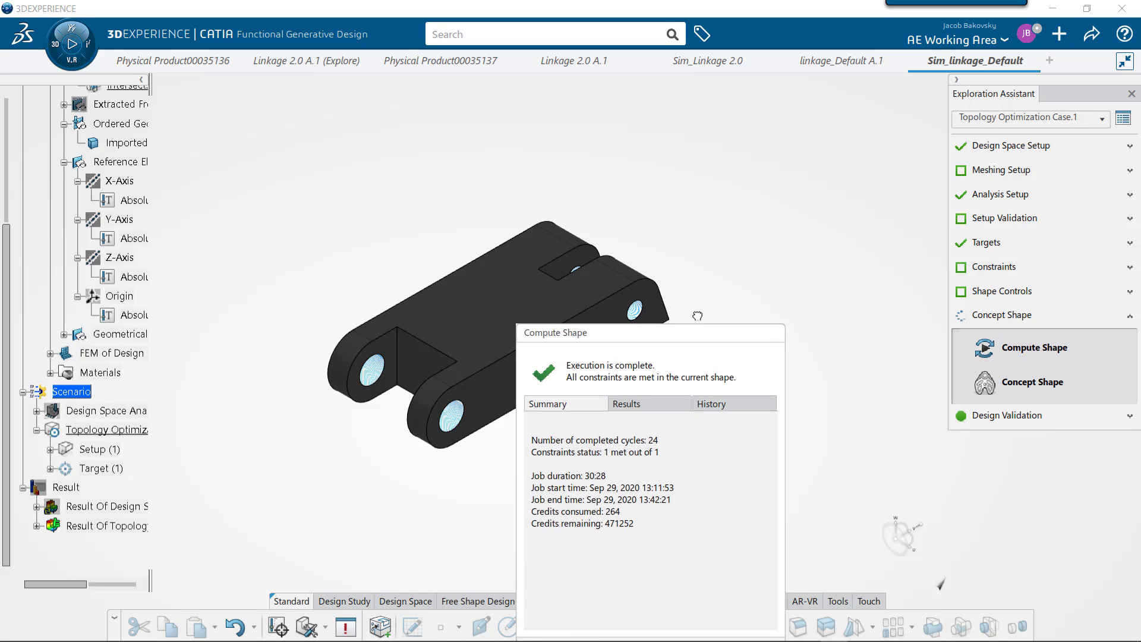
left_click_drag(697, 315, 861, 88)
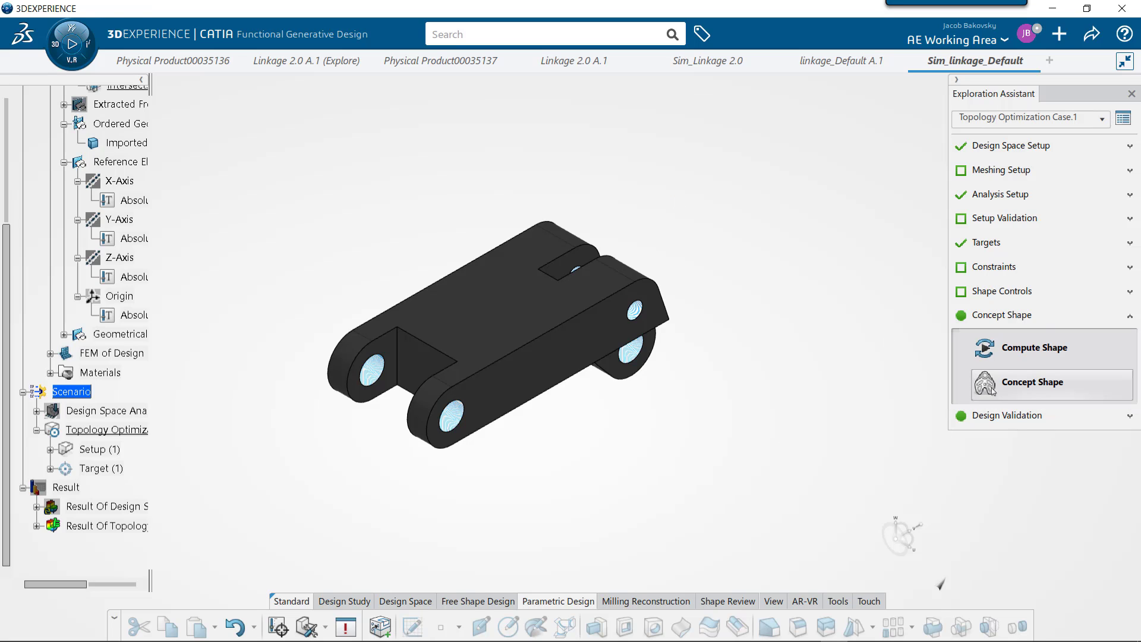
left_click(1010, 321)
left_click(1025, 382)
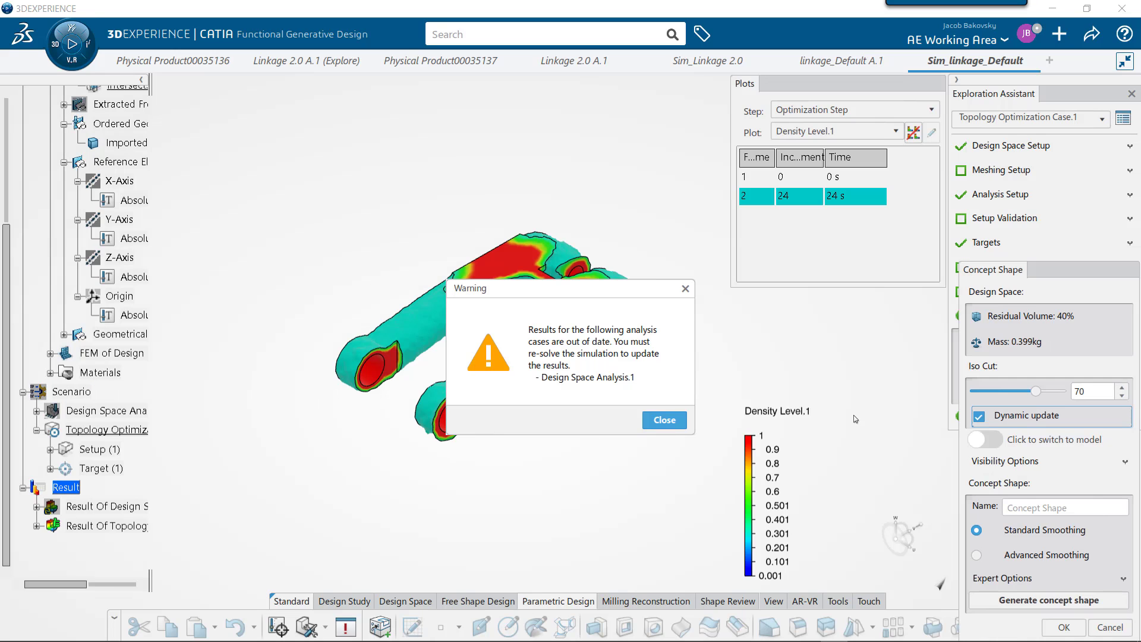
Lower the density iso cut to 50, giving 34.2% residual volume and 0.341 kg
left_click(664, 423)
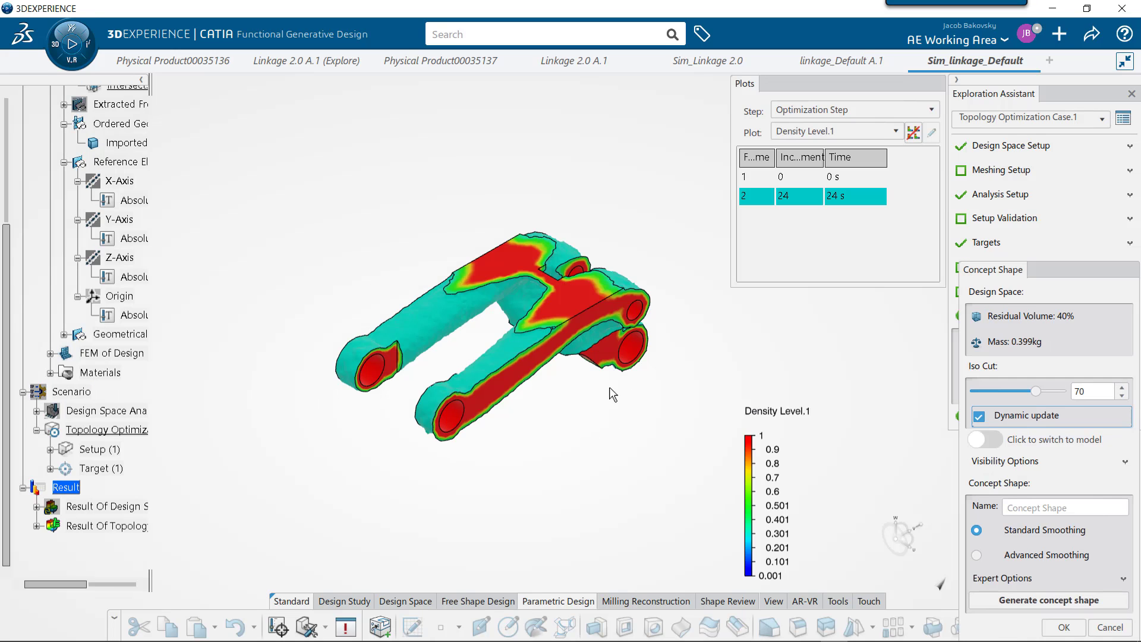
middle_click_drag(581, 378, 570, 416)
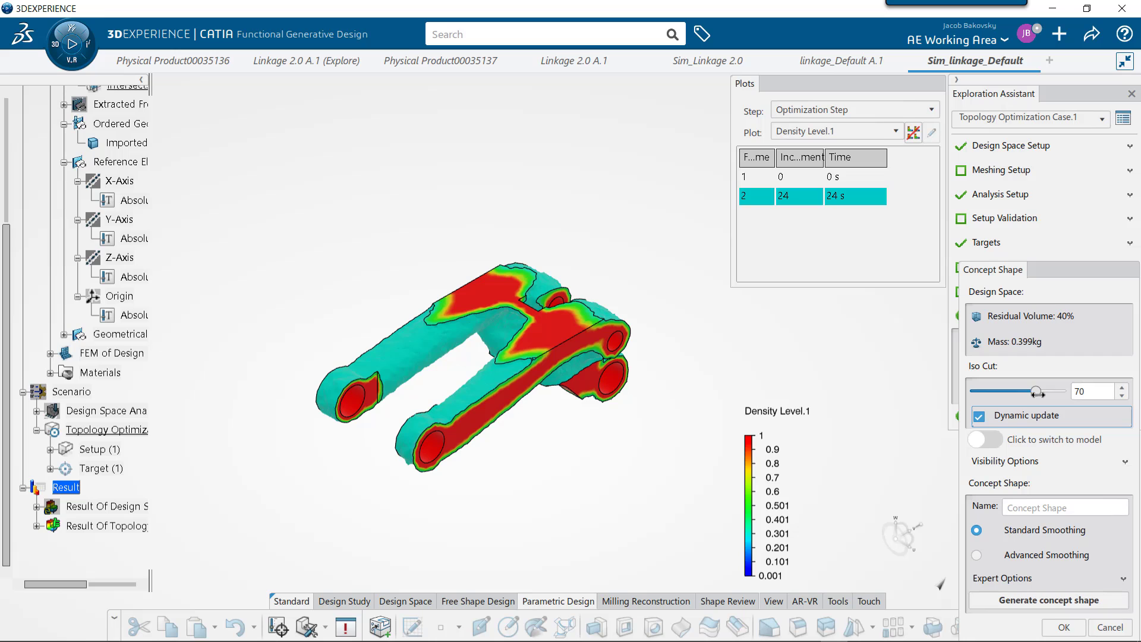
mouse_move(1037, 391)
left_mouse_down()
mouse_move(973, 392)
mouse_move(1058, 391)
mouse_move(1029, 393)
mouse_move(1037, 401)
mouse_move(1018, 391)
left_mouse_up()
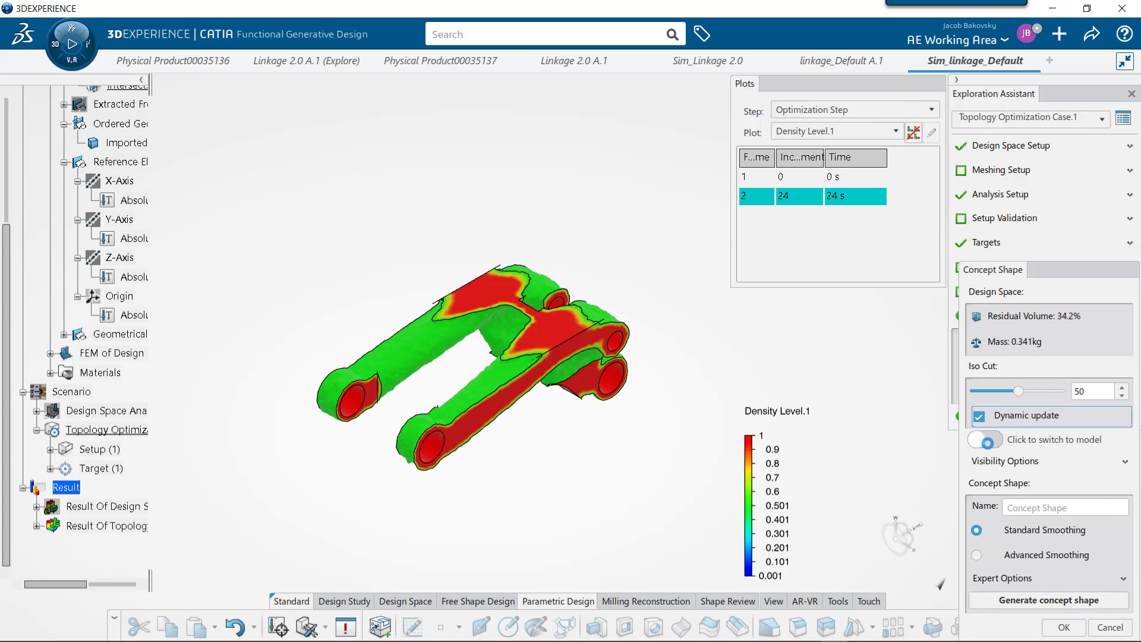
left_click(986, 441)
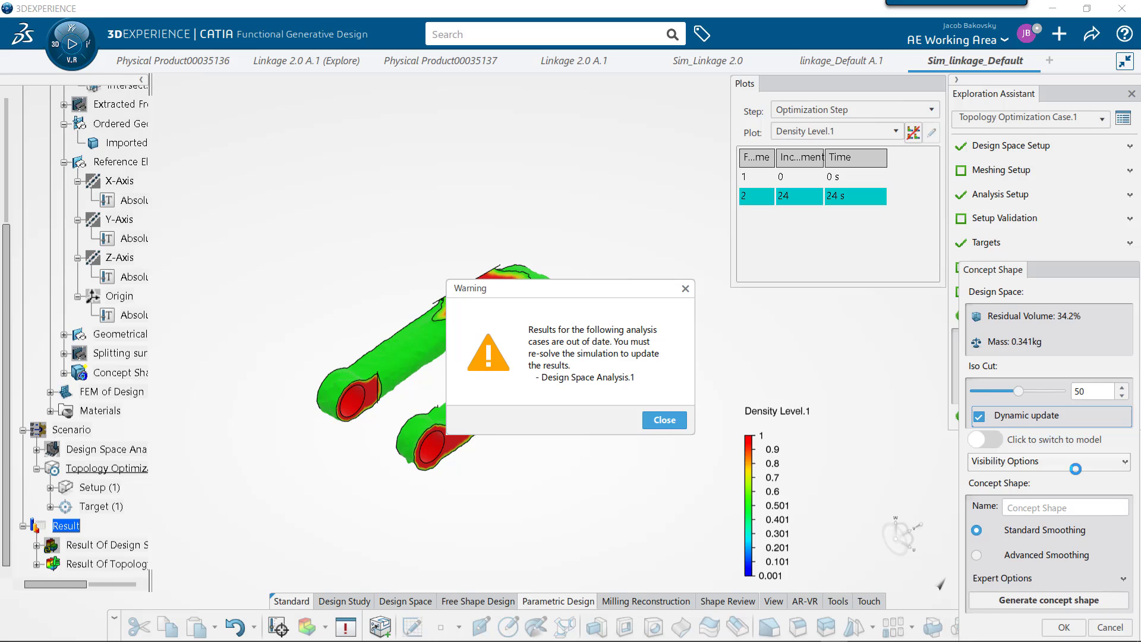
Enable Transparent Design Space so the original linkage outlines the iso-cut 50 shape
left_click(664, 419)
left_click(1005, 461)
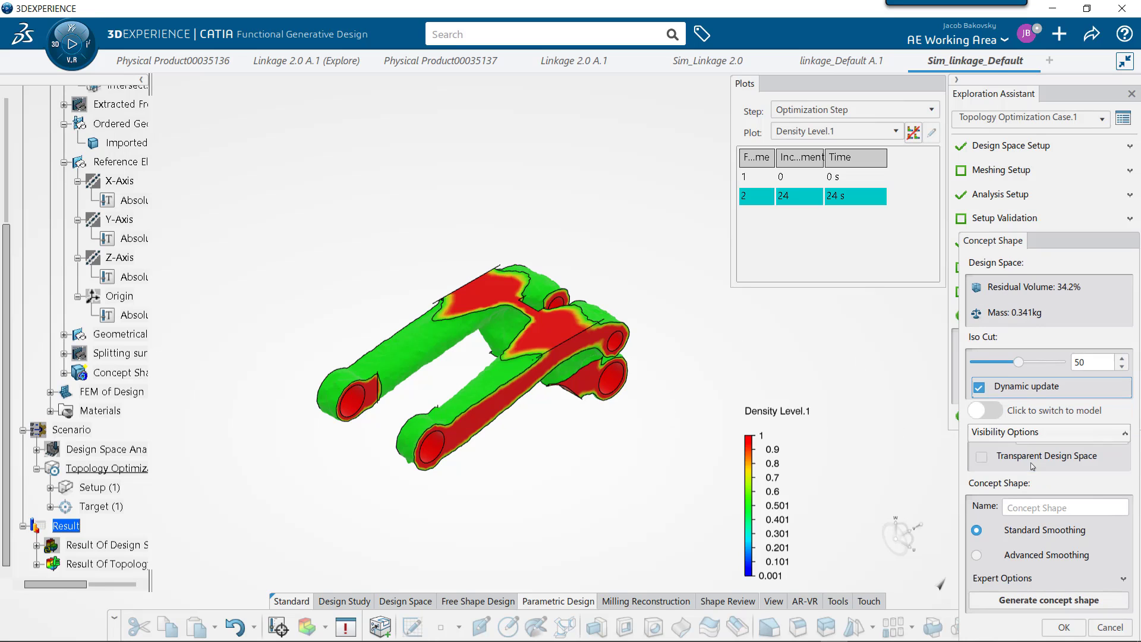
left_click(981, 458)
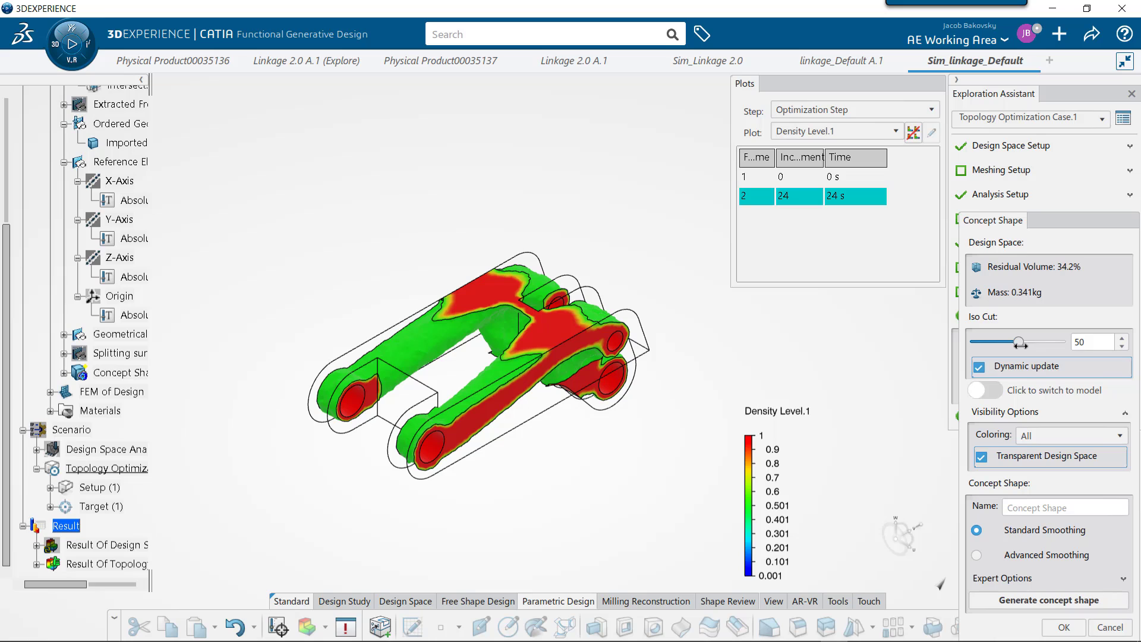
left_click(1032, 579)
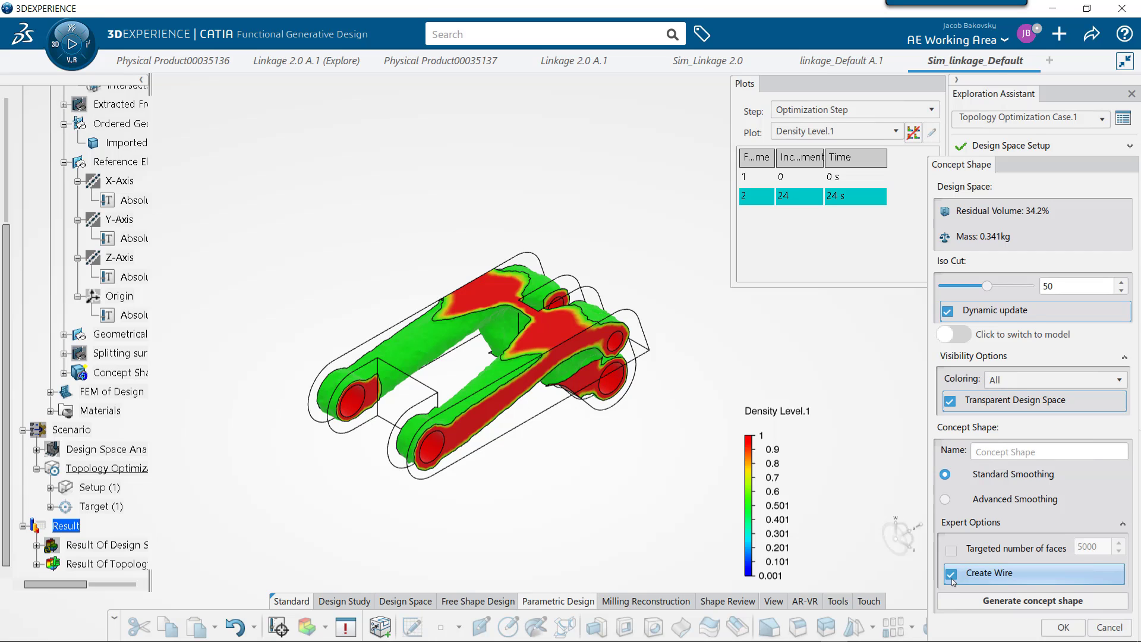
Generate the linkage concept shape with Standard Smoothing
left_click(998, 602)
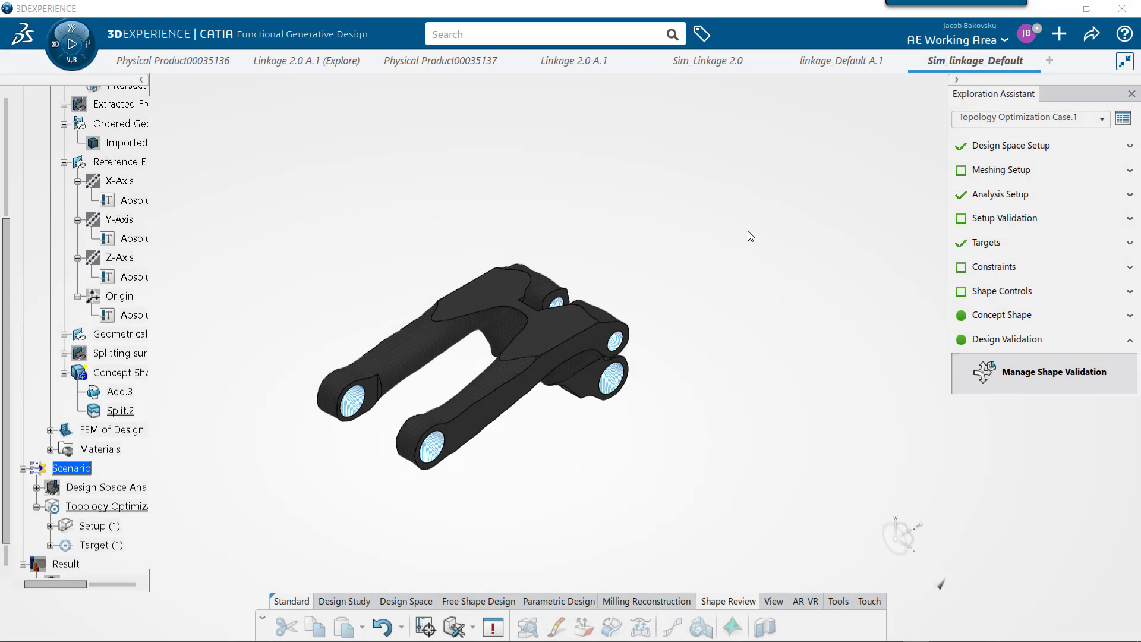
left_click(1092, 33)
Save the exploration with the smoothed linkage concept shape
left_click(1037, 64)
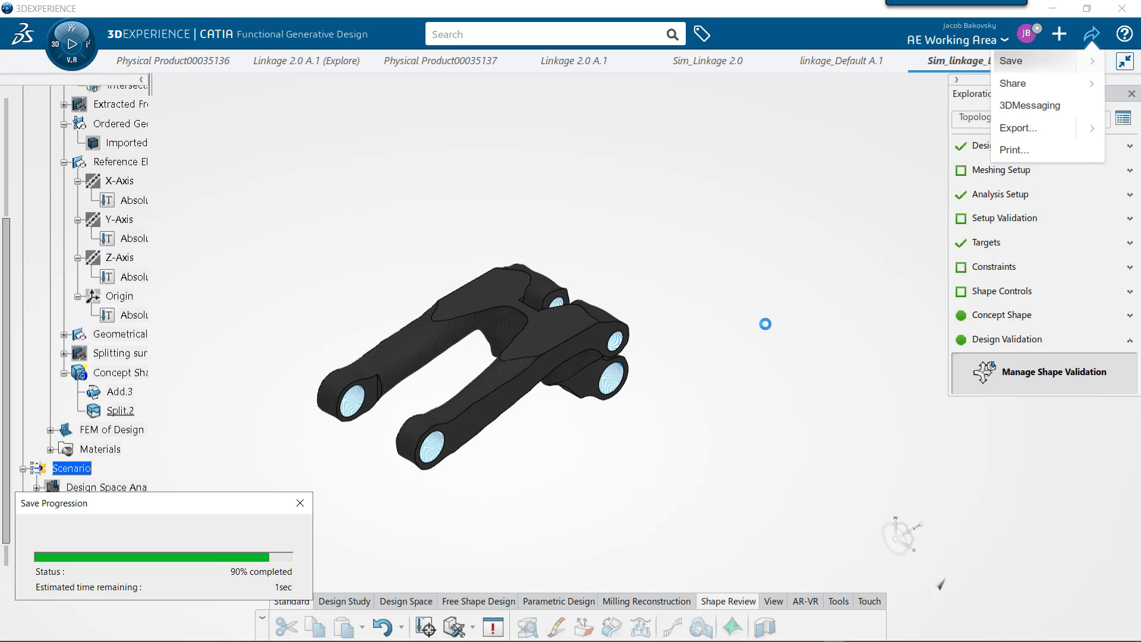
left_click(1092, 34)
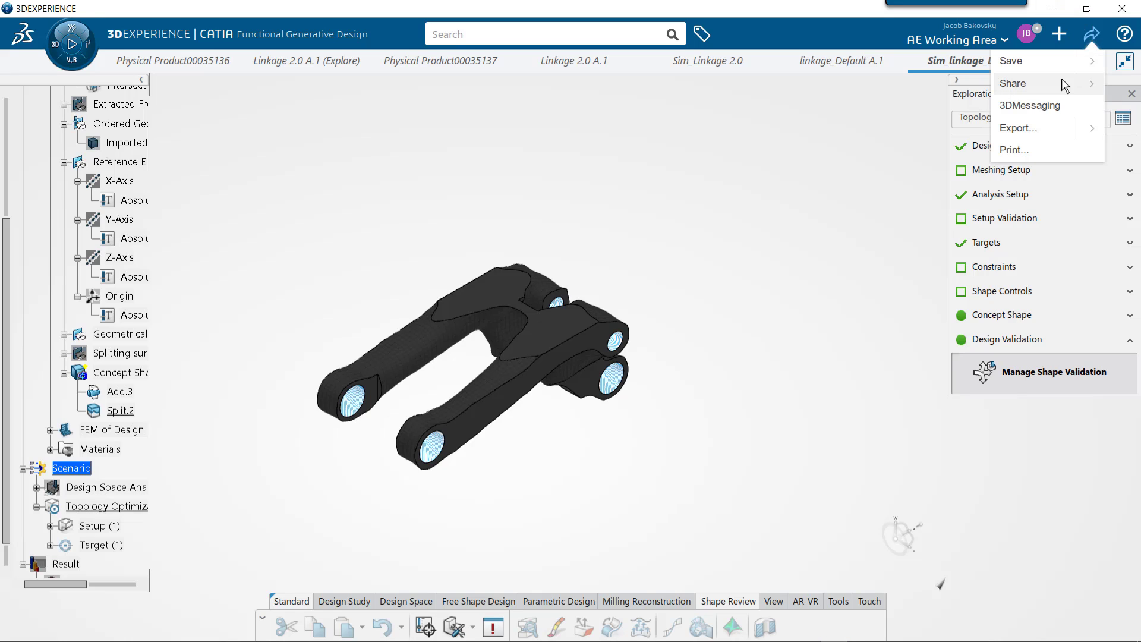